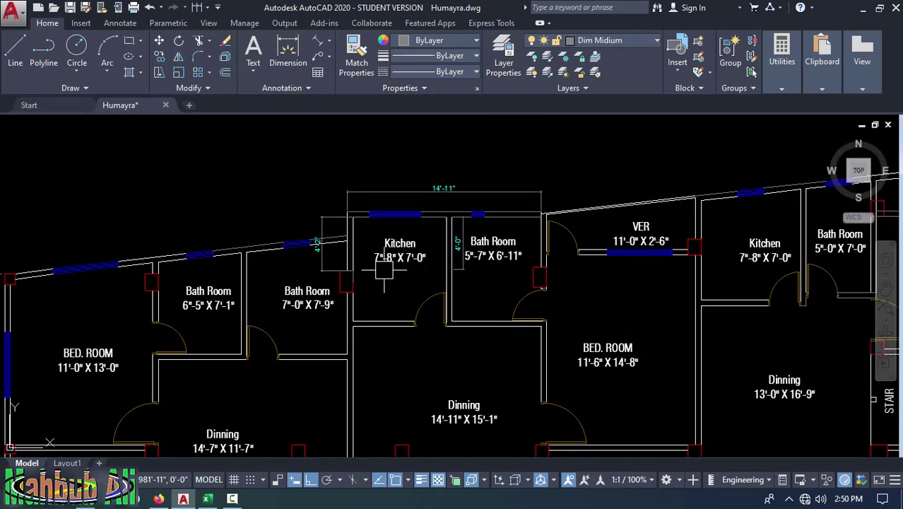
Delete the three existing dimensions around the protruding middle kitchen and bath room
click(405, 192)
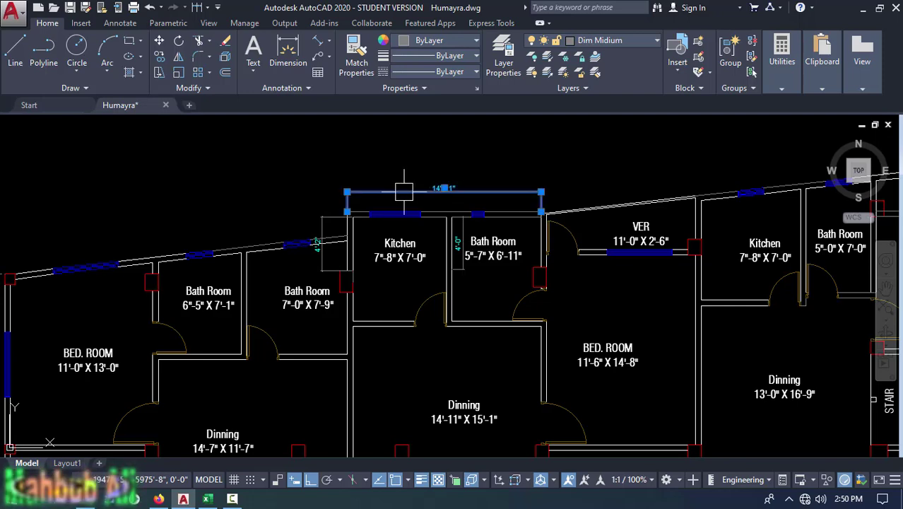
click(327, 225)
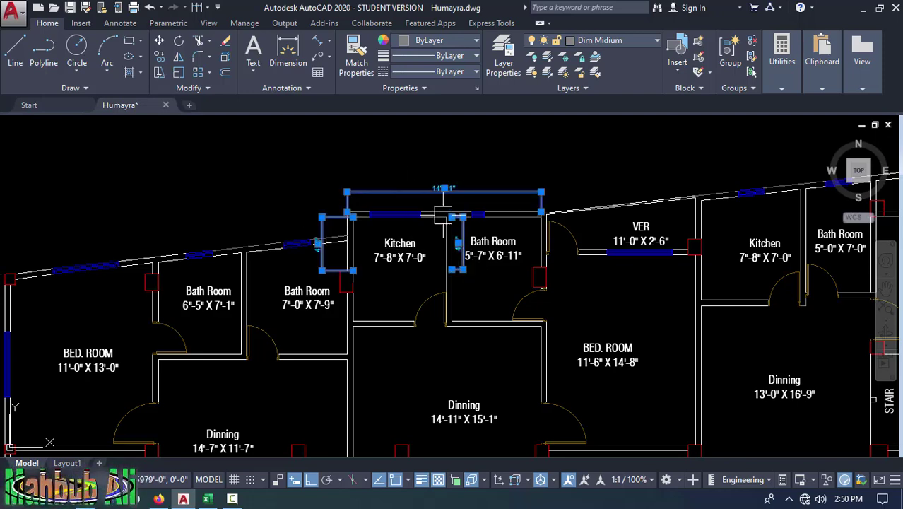
key(Escape)
scroll(468, 300, down, 5)
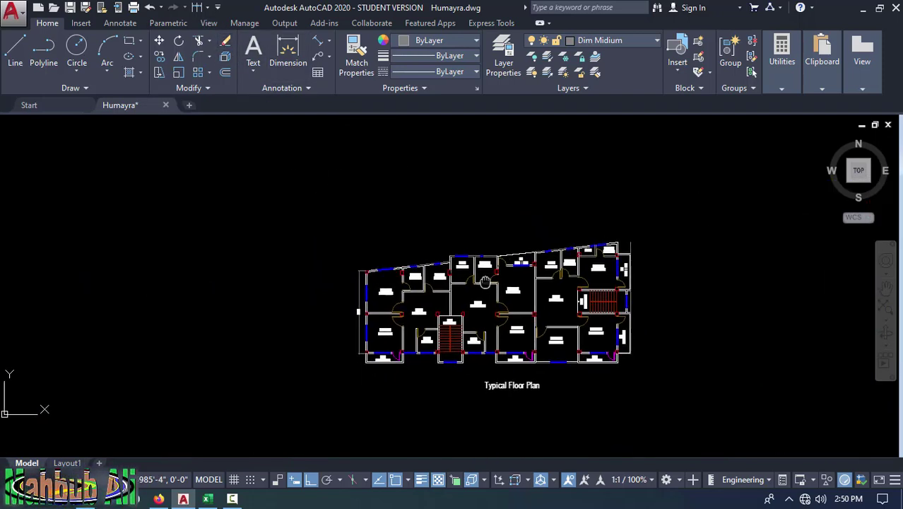
scroll(517, 211, up, 5)
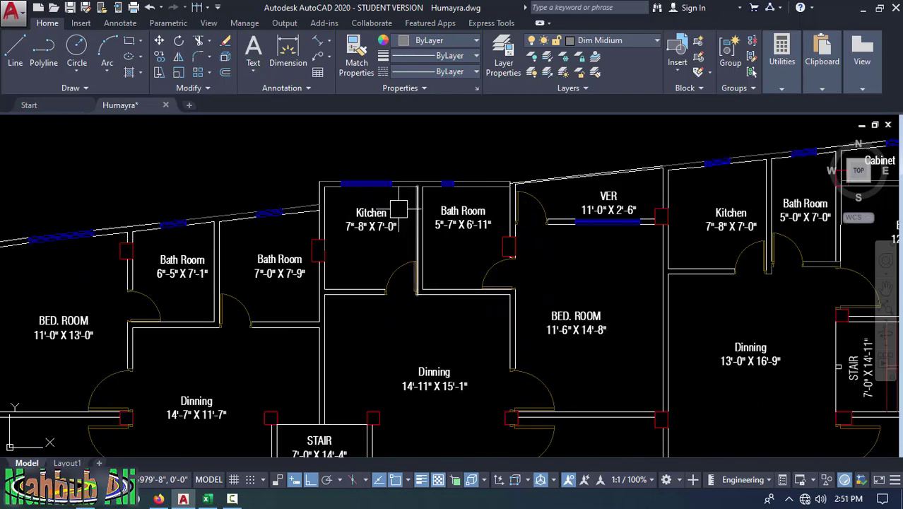
Draw a horizontal line across the middle kitchen and bath room, from the kitchen-side column's upper inner corner to the opposite column
click(15, 49)
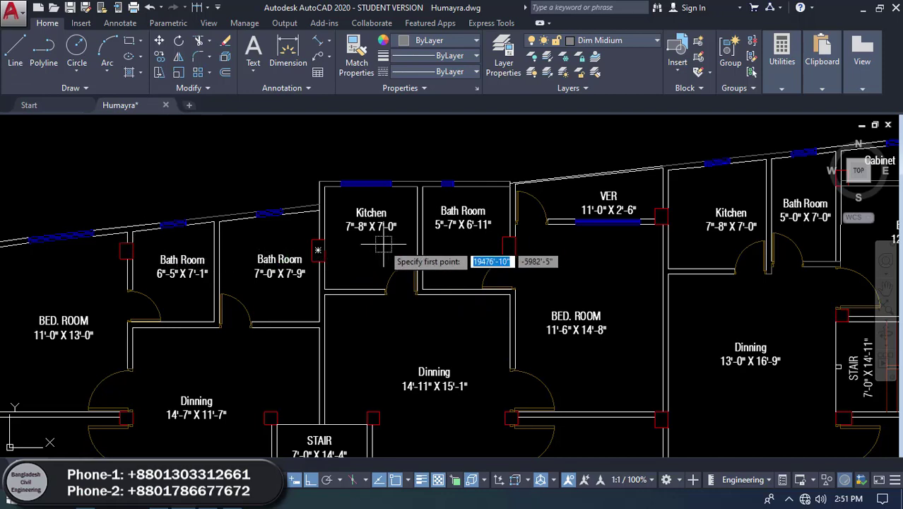
click(325, 239)
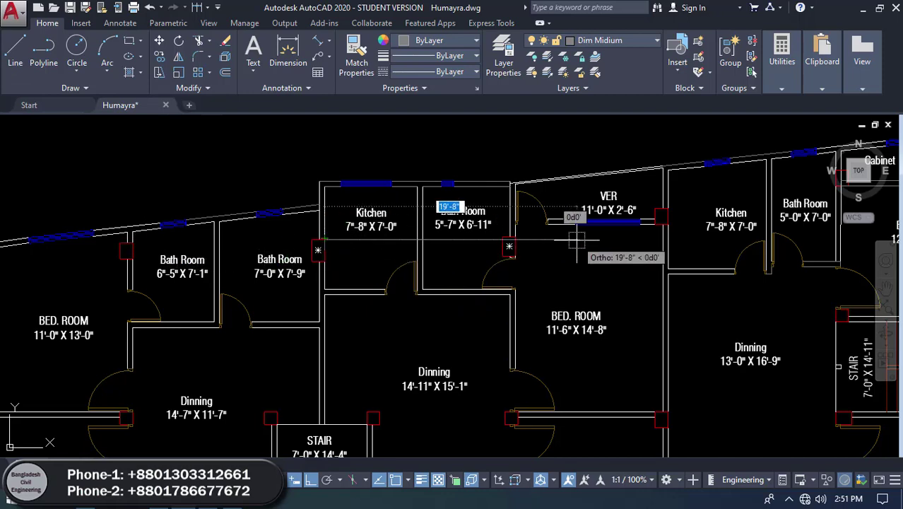
scroll(528, 244, up, 2)
scroll(481, 234, up, 4)
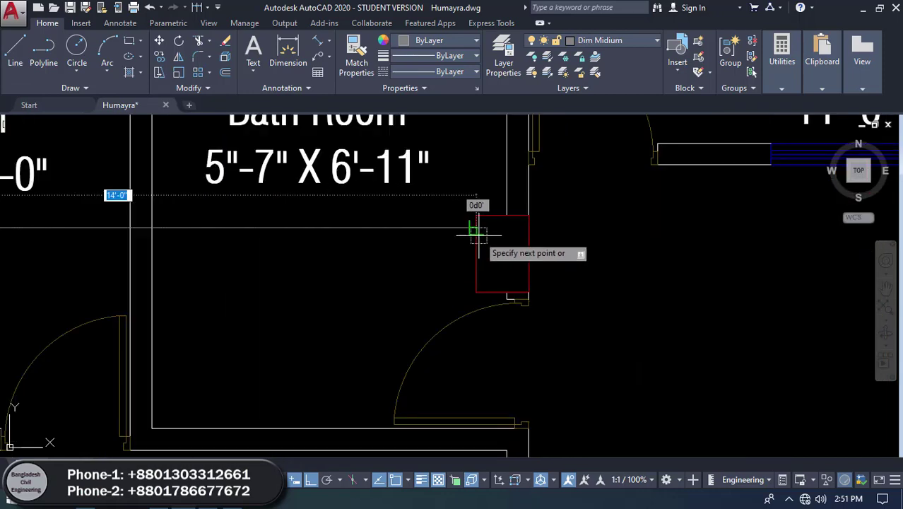
right_click(475, 227)
click(499, 244)
scroll(426, 266, down, 4)
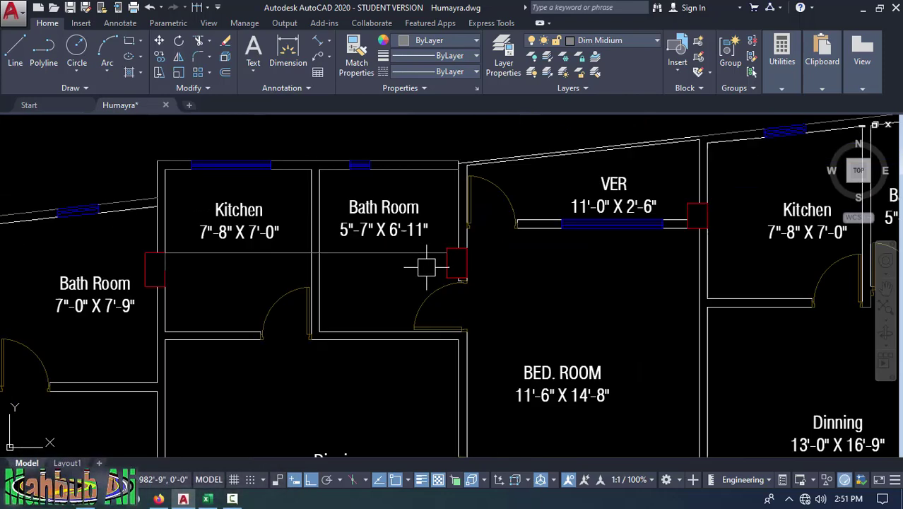
Copy the horizontal line straight down from the column's corner to the midpoint of the column's inner side
click(490, 241)
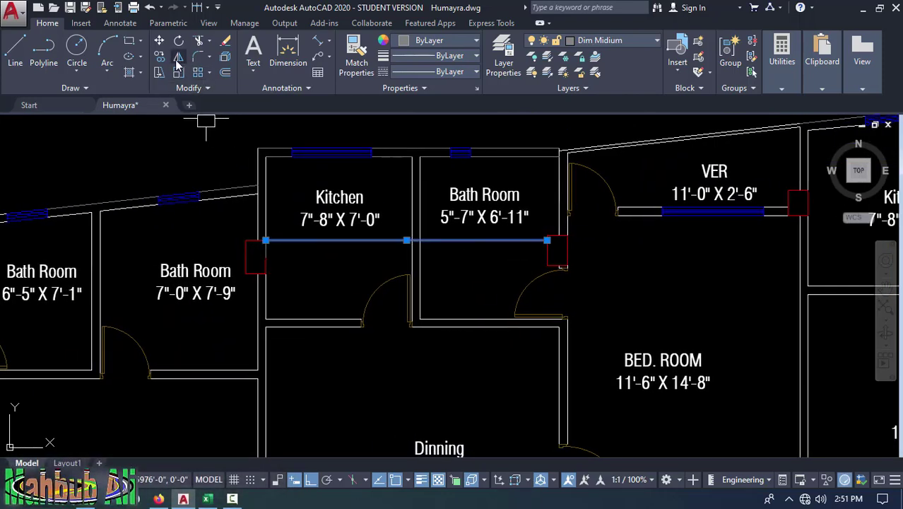
click(177, 61)
scroll(273, 241, up, 4)
click(244, 239)
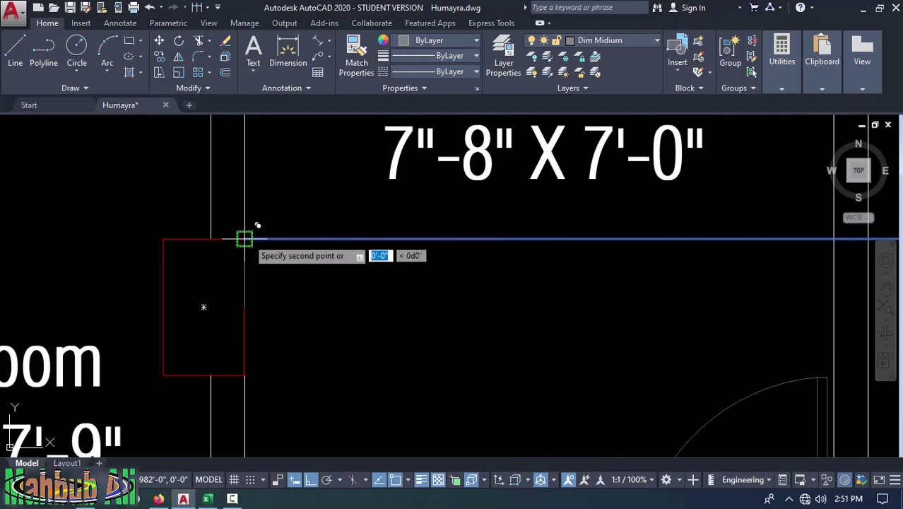
right_click(246, 307)
click(276, 118)
scroll(318, 295, down, 6)
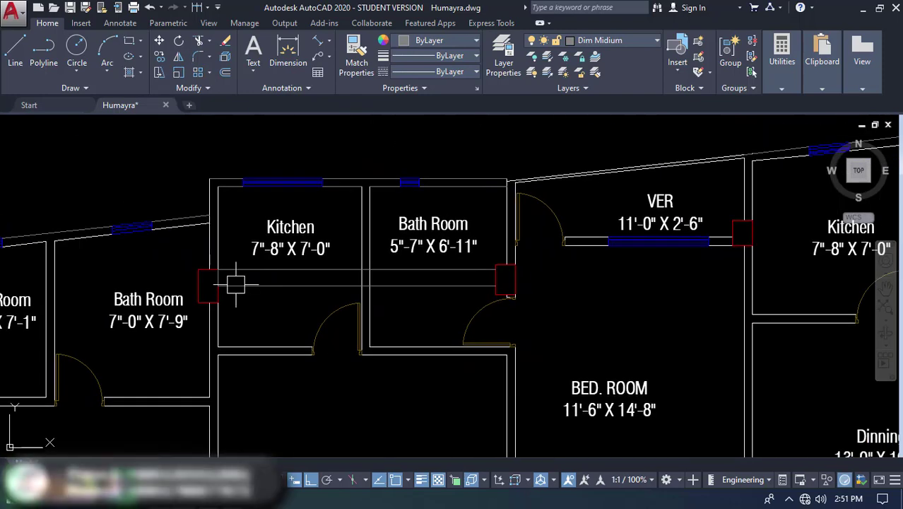
Add a vertical linear dimension from the copied line's kitchen-side end up to the outer face of the kitchen's exterior wall
click(287, 53)
scroll(227, 297, up, 4)
click(170, 254)
scroll(212, 218, down, 1)
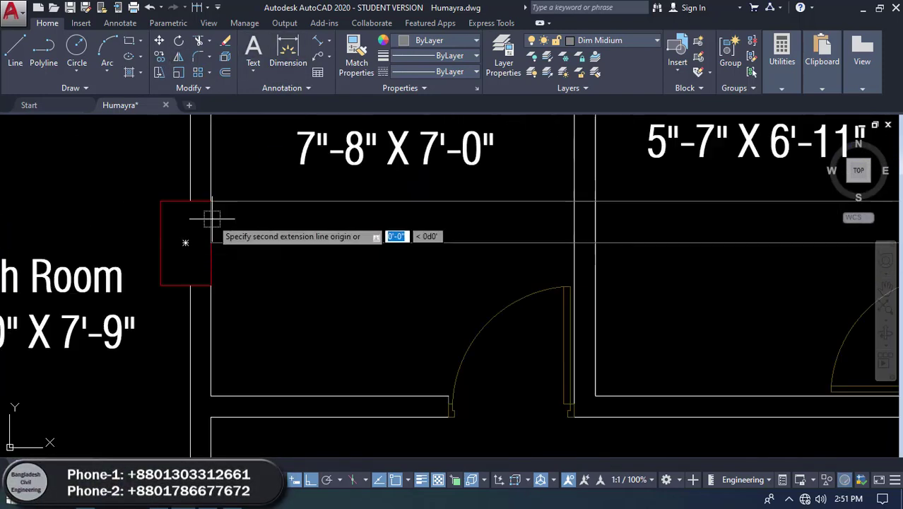
scroll(212, 219, down, 3)
click(213, 192)
click(216, 205)
Add a horizontal linear dimension above the exterior wall, spanning the kitchen and bath room between the outer wall ends
key(space)
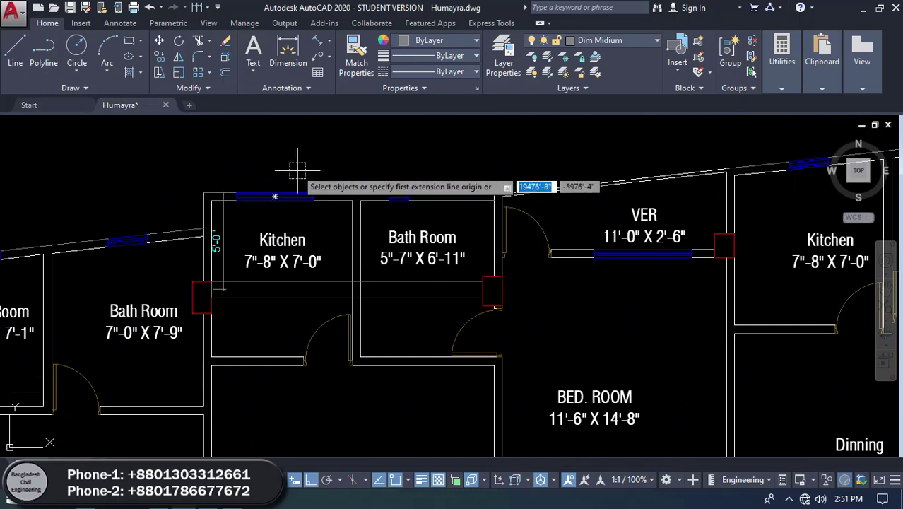
click(202, 192)
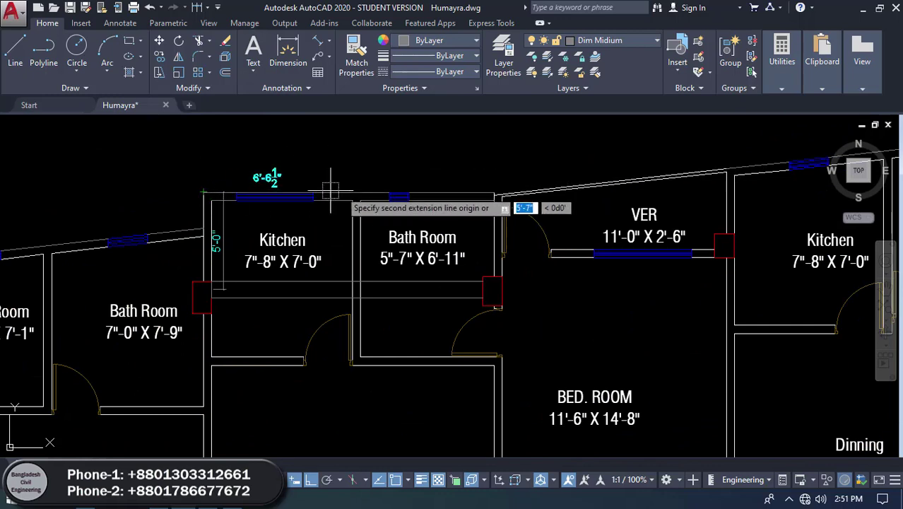
click(494, 193)
click(493, 160)
key(space)
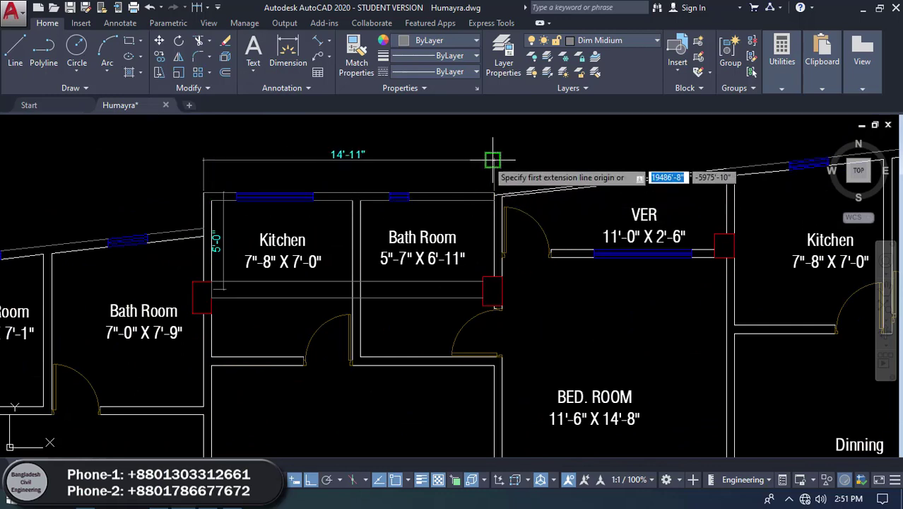
key(Escape)
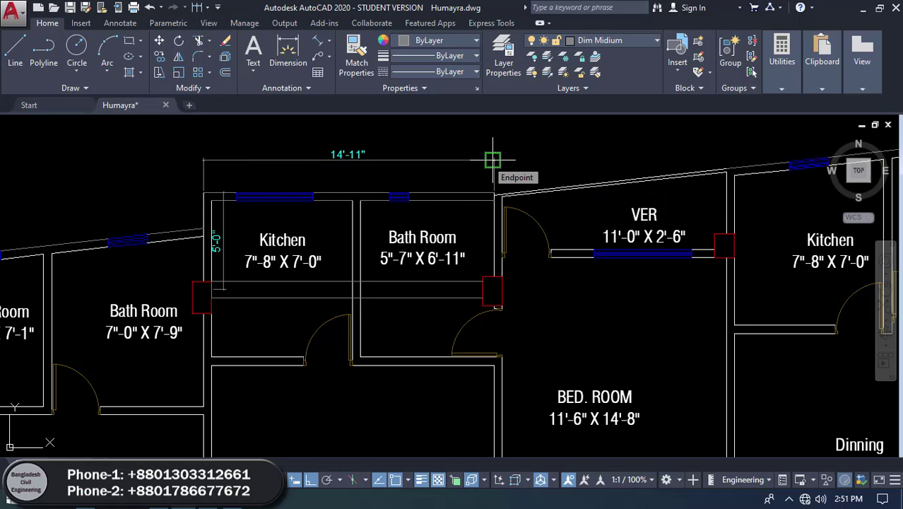
Switch to the Slab Design workbook in Excel and set the cantilever slab's projection to 5 ft and its length to 15 ft
key(alt+Tab)
text(5)
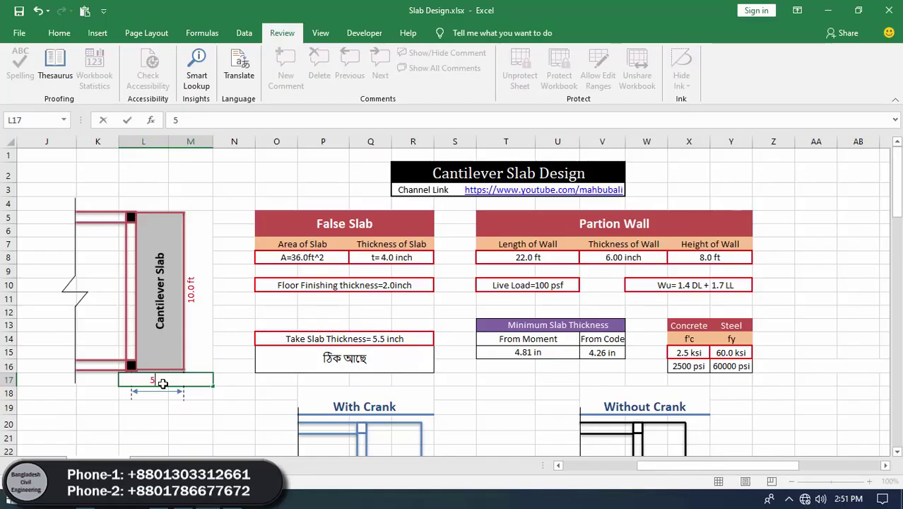
key(Up)
key(Right)
key(Right)
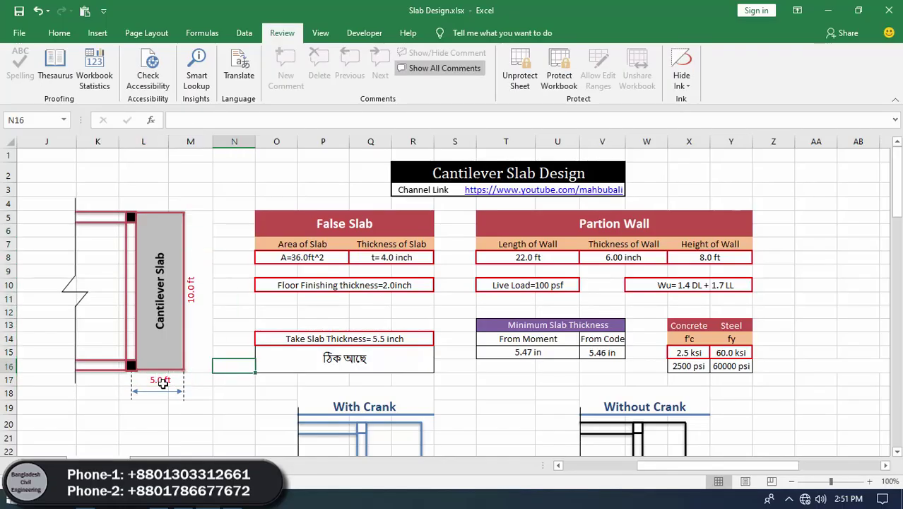
key(Left)
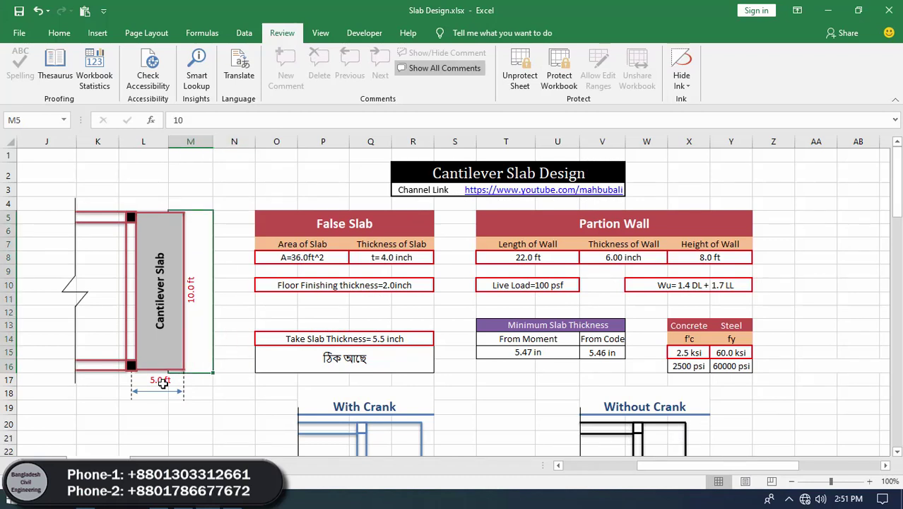
text(15)
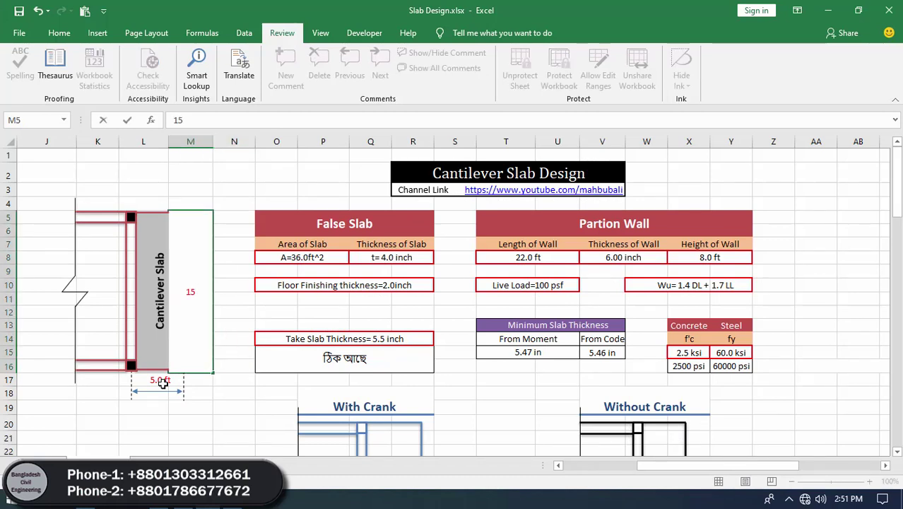
key(Right)
Switch to AutoCAD and draw a rectangle of about 8'-3" by 4'-1" over the bath room and part of the kitchen
click(178, 501)
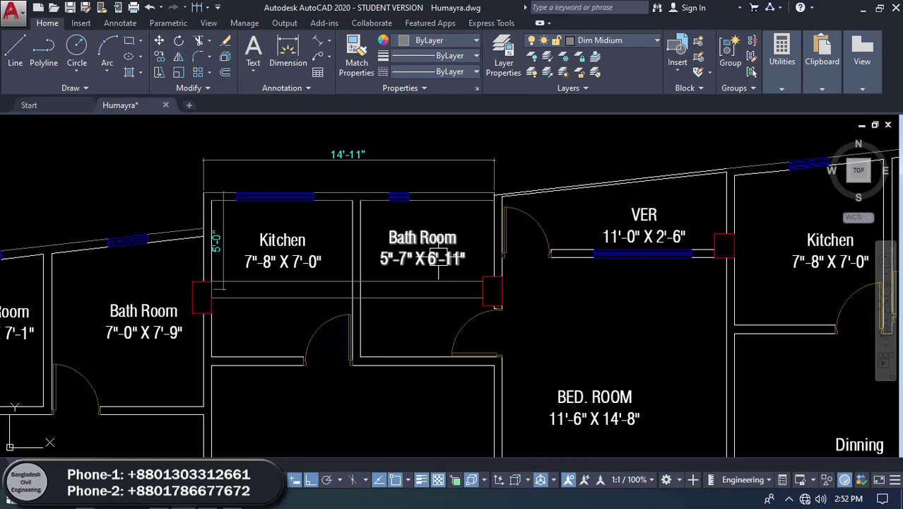
click(128, 44)
click(333, 201)
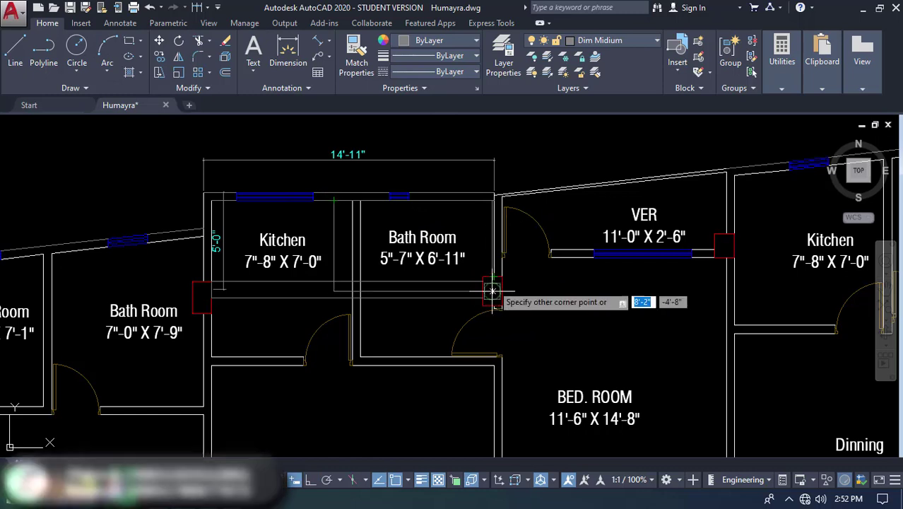
click(494, 282)
List the new rectangle's properties to read its area in square feet, and close the listing
click(395, 256)
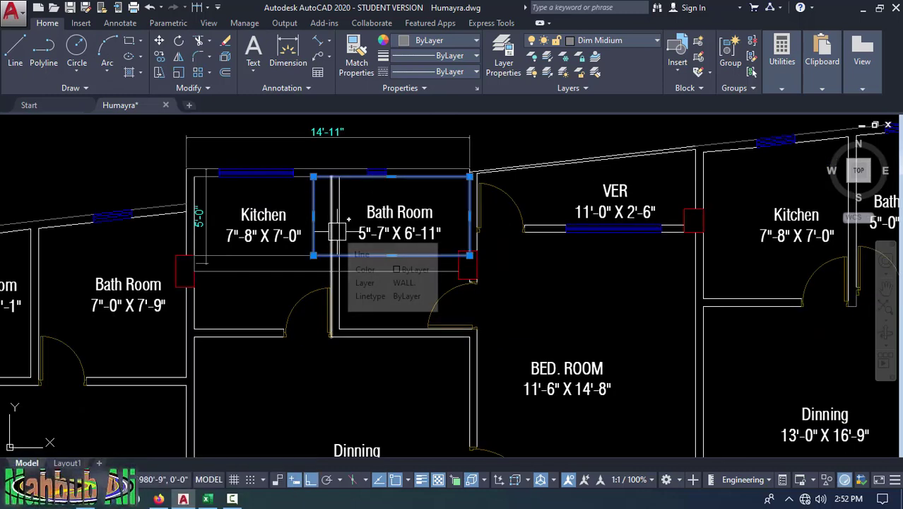
text(li)
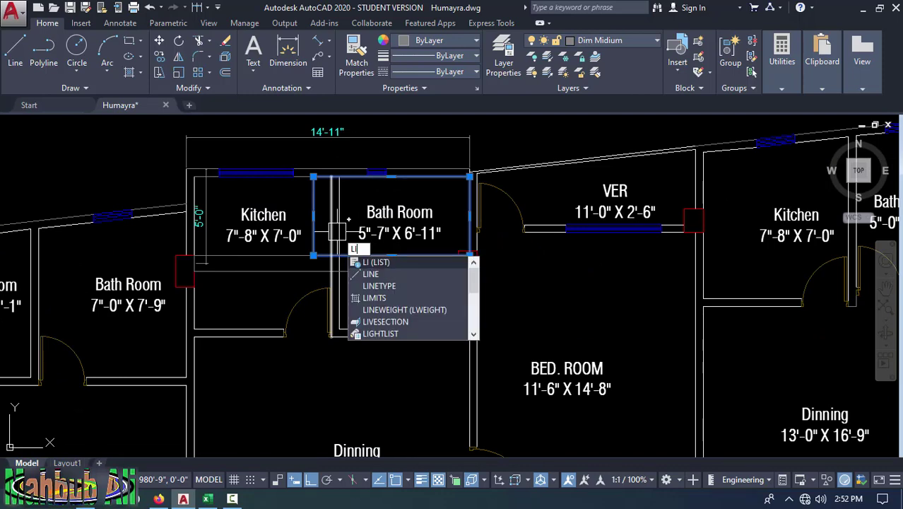
key(Return)
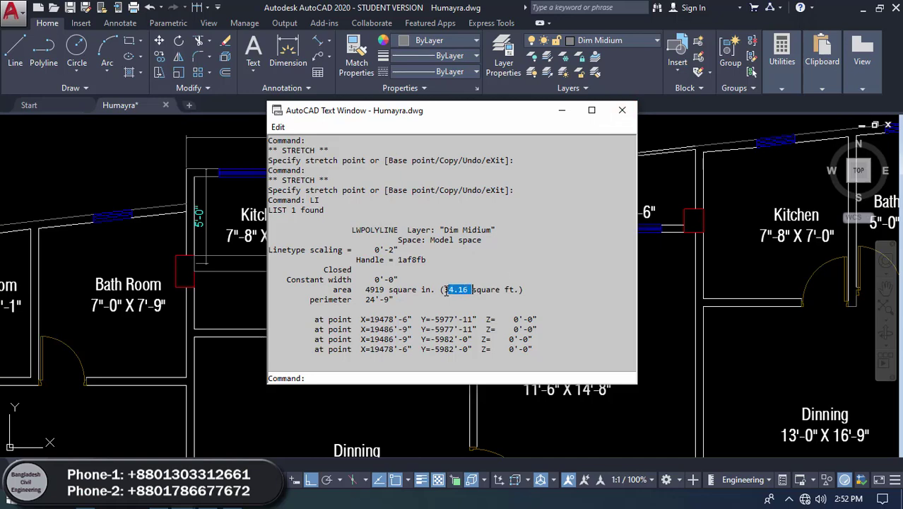
click(622, 110)
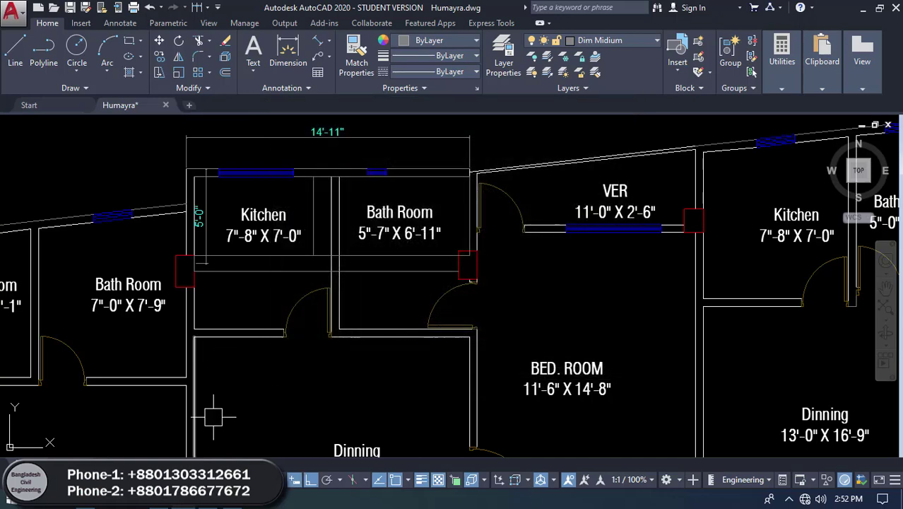
Switch to Excel and set the false slab's area to 34 ft² and its thickness to 4 inches
key(alt+Tab)
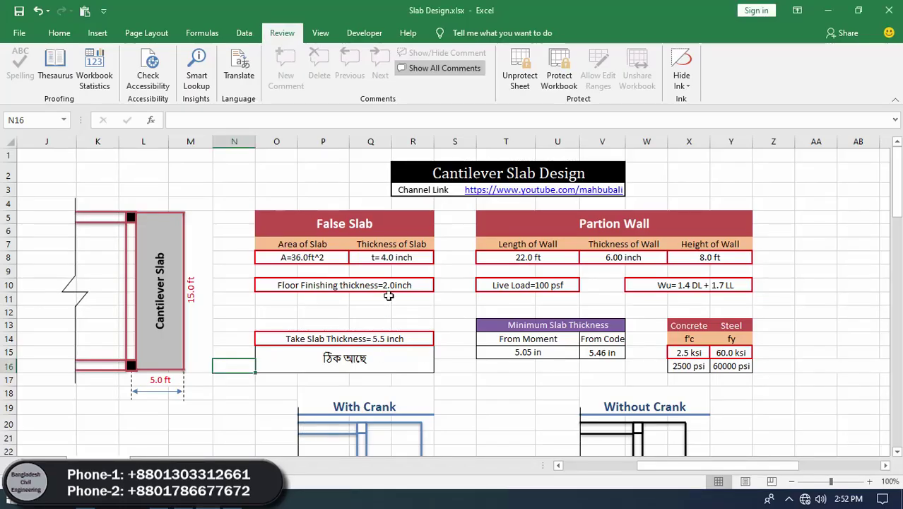
click(327, 228)
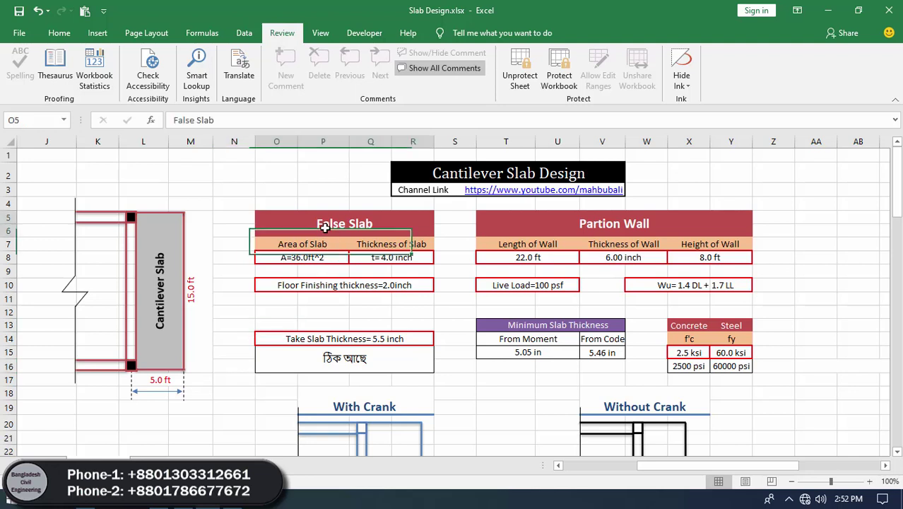
click(293, 257)
click(379, 257)
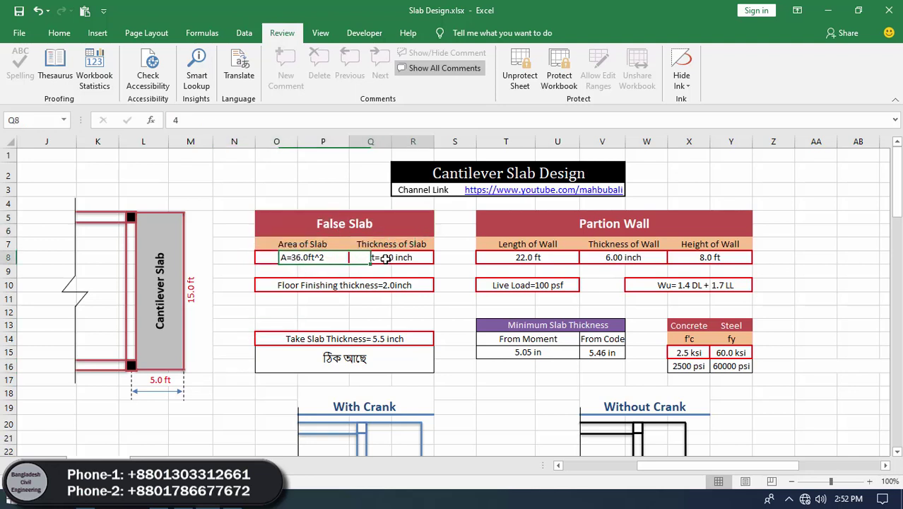
click(296, 257)
key(Right)
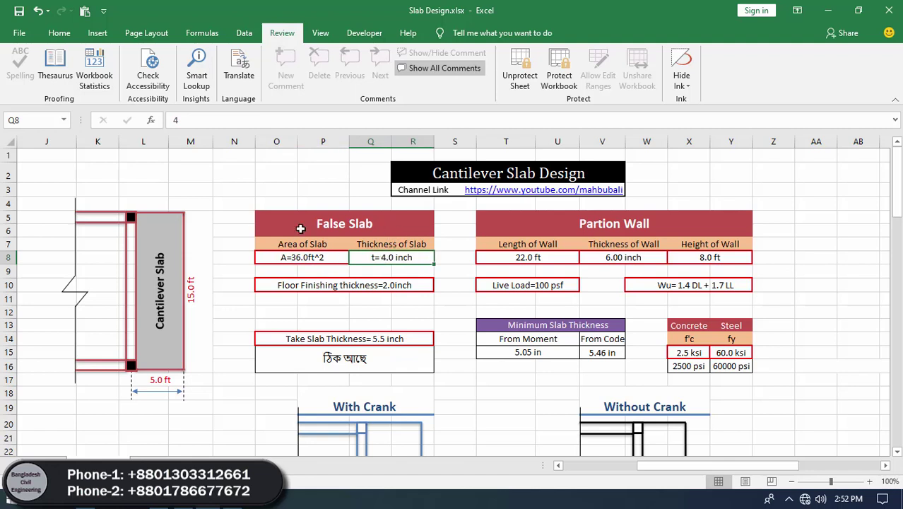
click(306, 262)
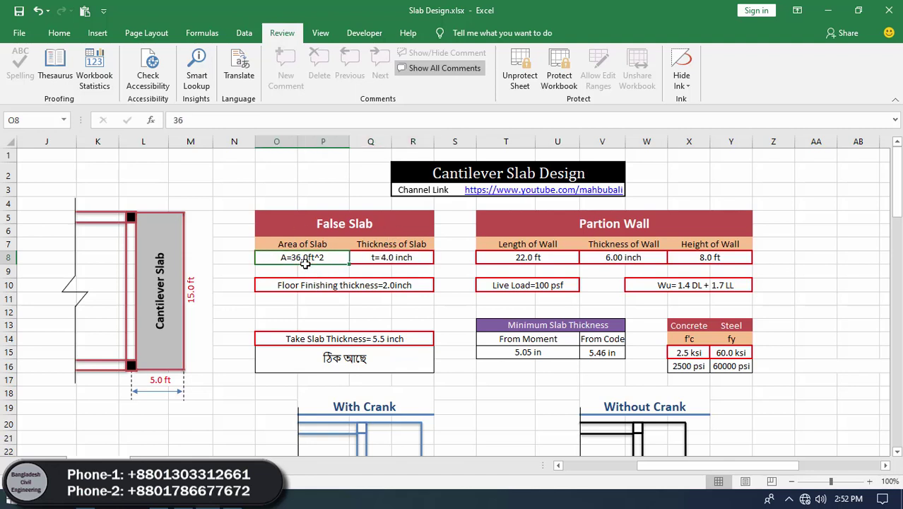
text(34)
key(Right)
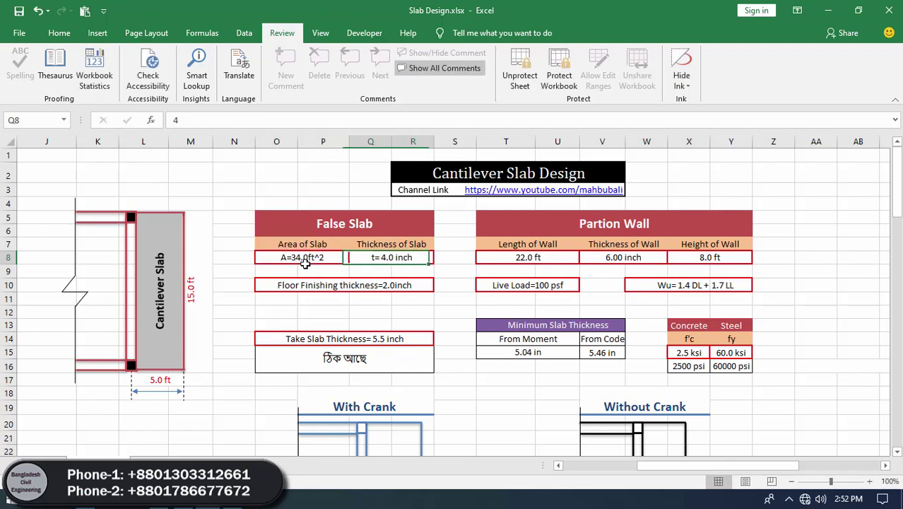
text(4)
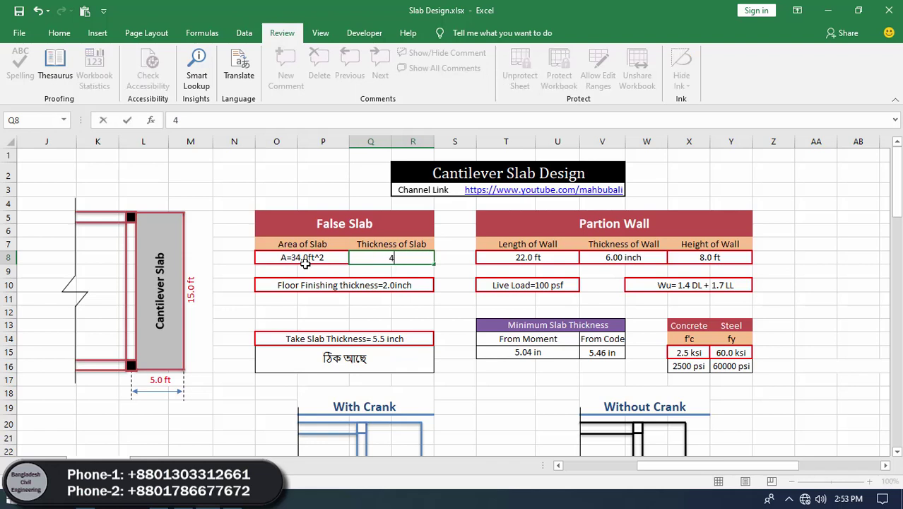
key(Right)
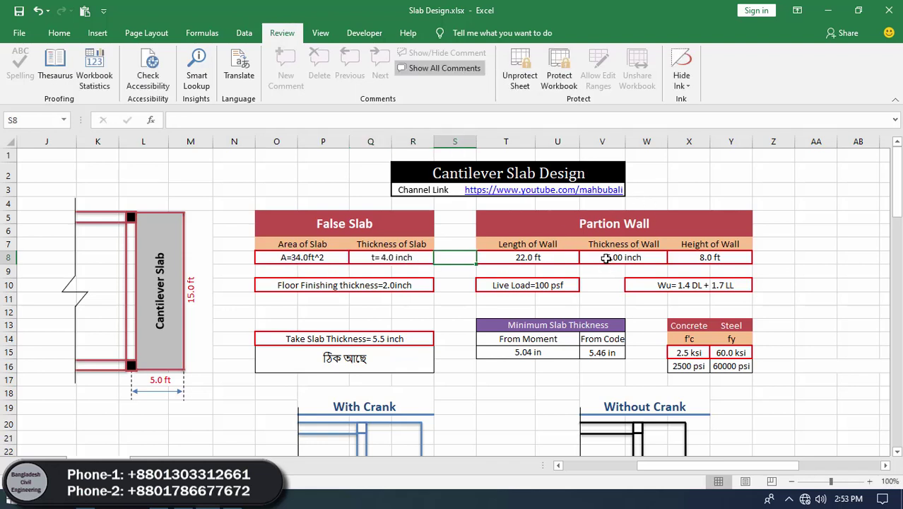
Switch to AutoCAD and delete the rectangle drawn for measuring the false slab area
click(192, 503)
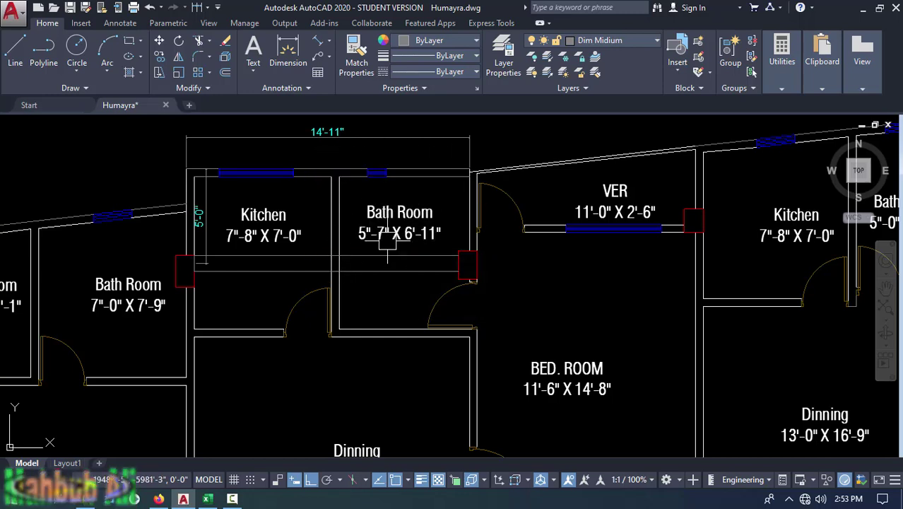
Dimension the wall between kitchen and bath room from beam to outer wall, and the bath room's far side wall from column to outer wall
key(space)
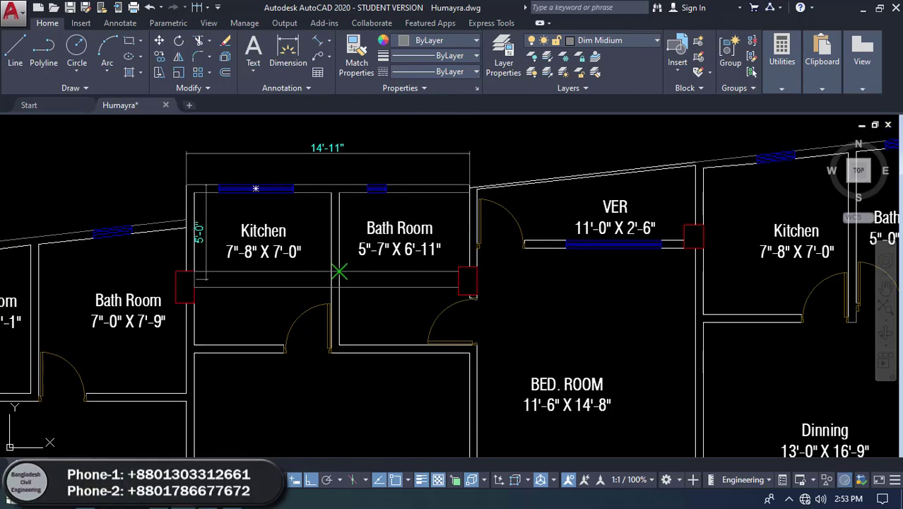
click(340, 271)
click(339, 191)
click(348, 203)
key(space)
click(466, 263)
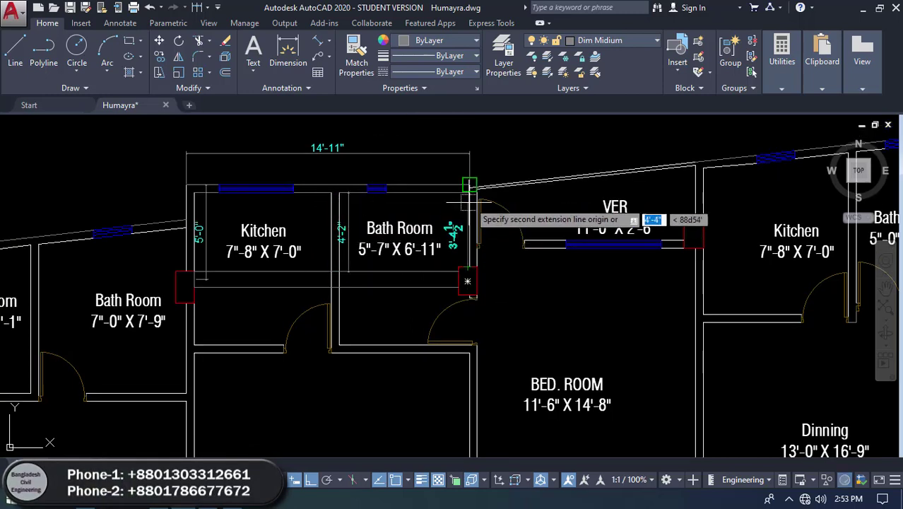
click(467, 191)
click(457, 191)
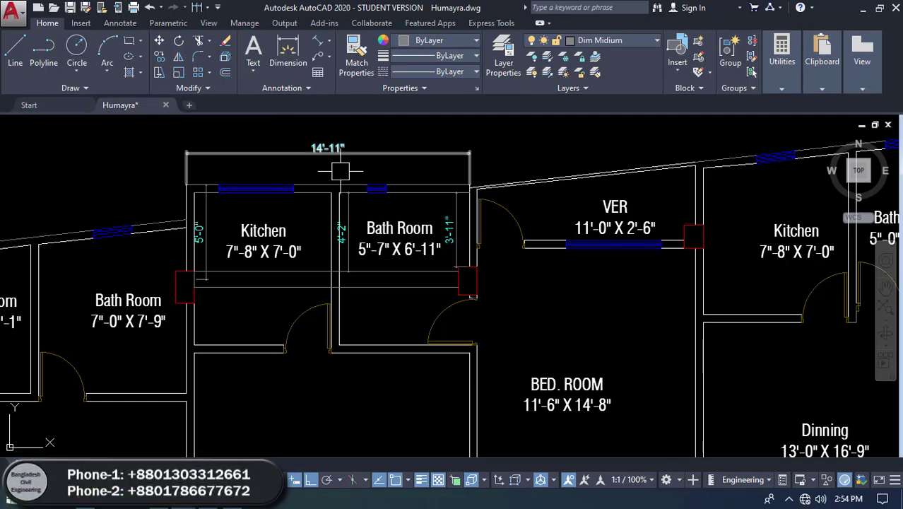
Switch to Excel and set the partition wall's length to 25 ft, leaving the thickness and height entries as they are
click(212, 505)
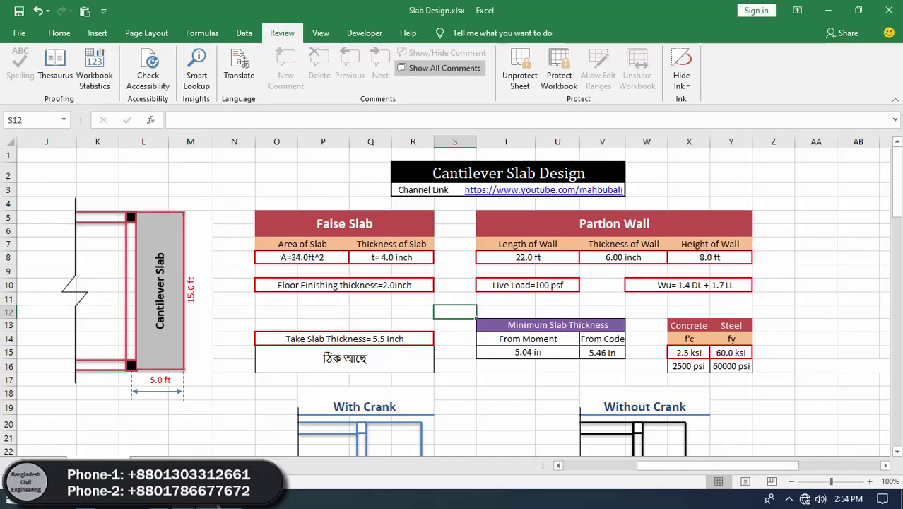
click(538, 259)
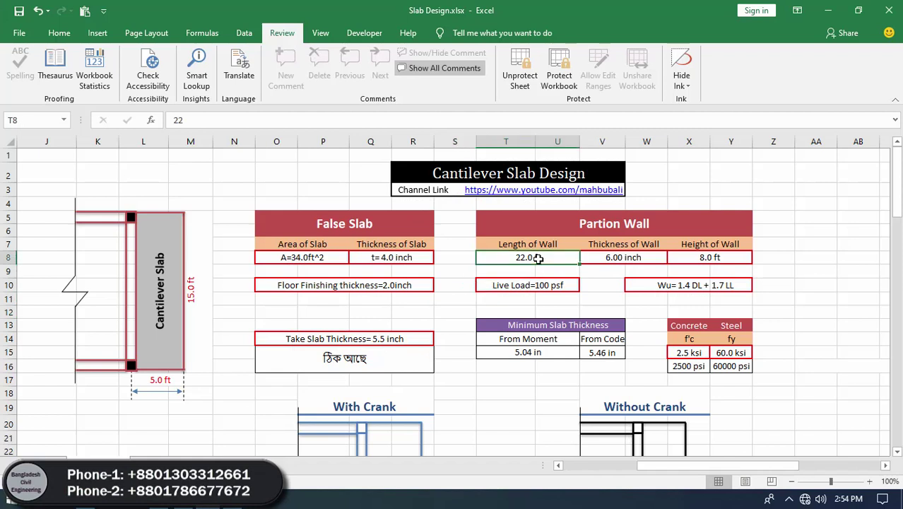
key(Delete)
text(25)
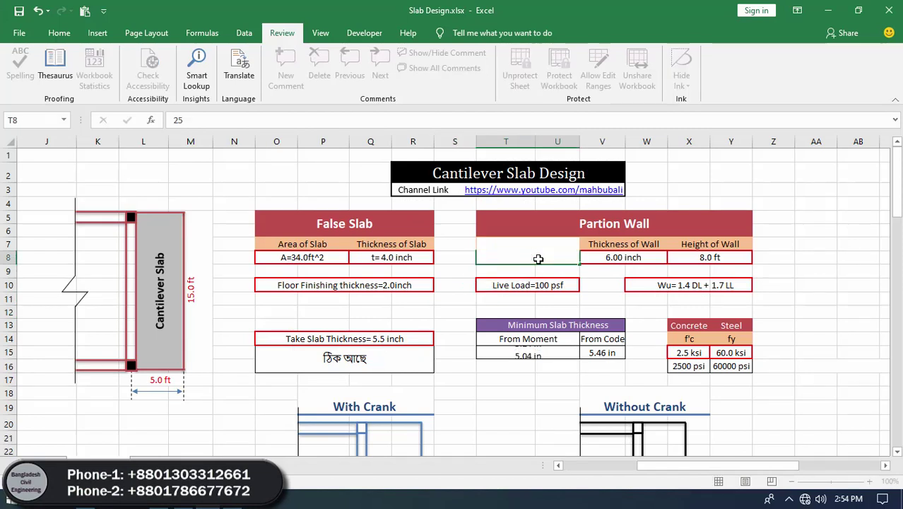
key(Tab)
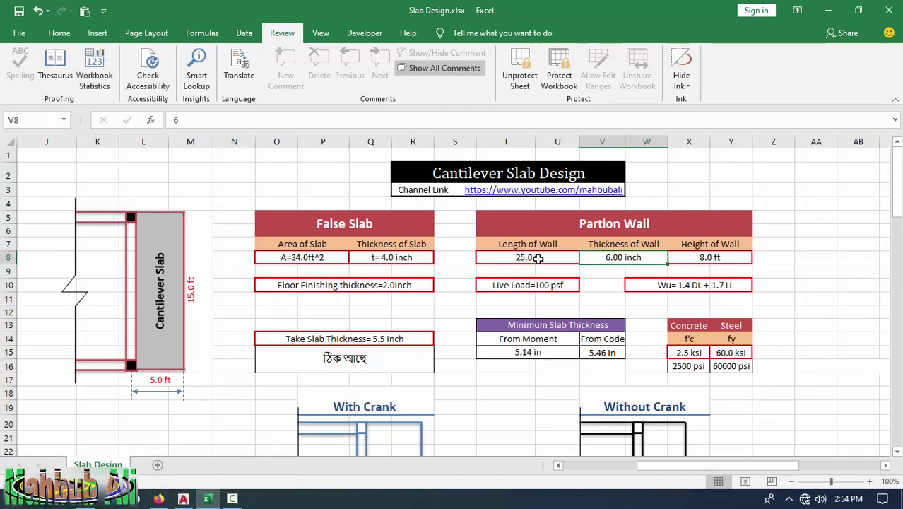
key(Tab)
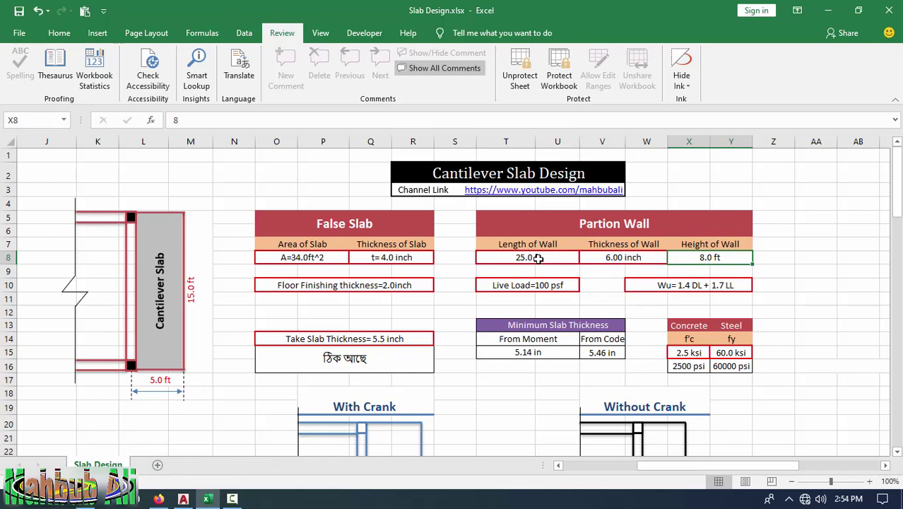
Compare the wall dimensions in the AutoCAD plan with the partition wall inputs in the Excel sheet
click(183, 499)
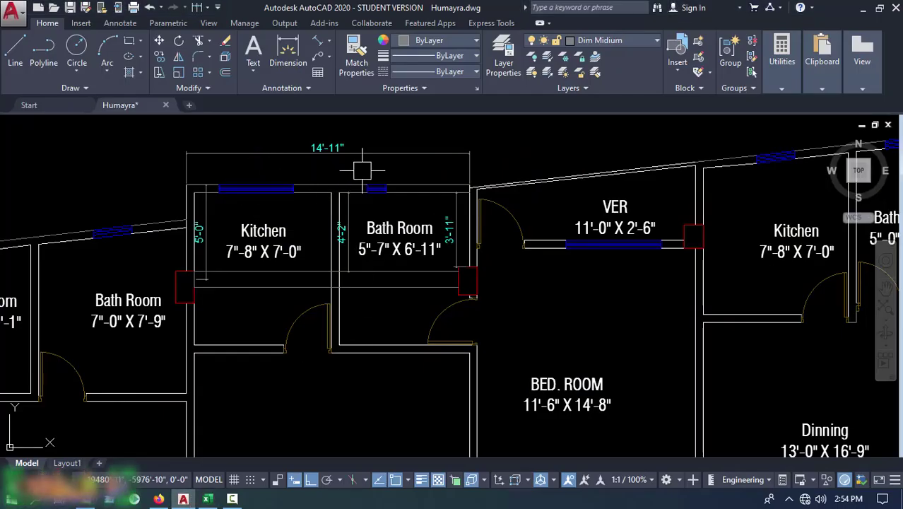
click(207, 499)
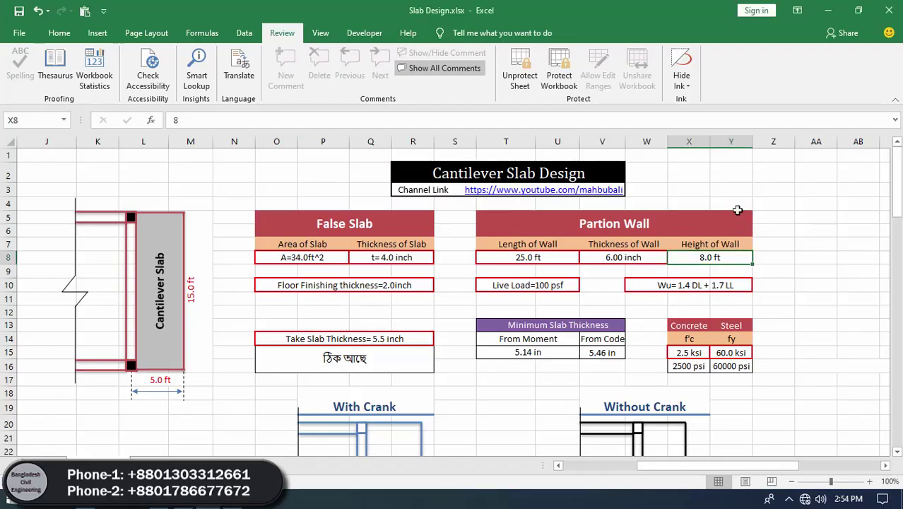
click(771, 229)
click(618, 236)
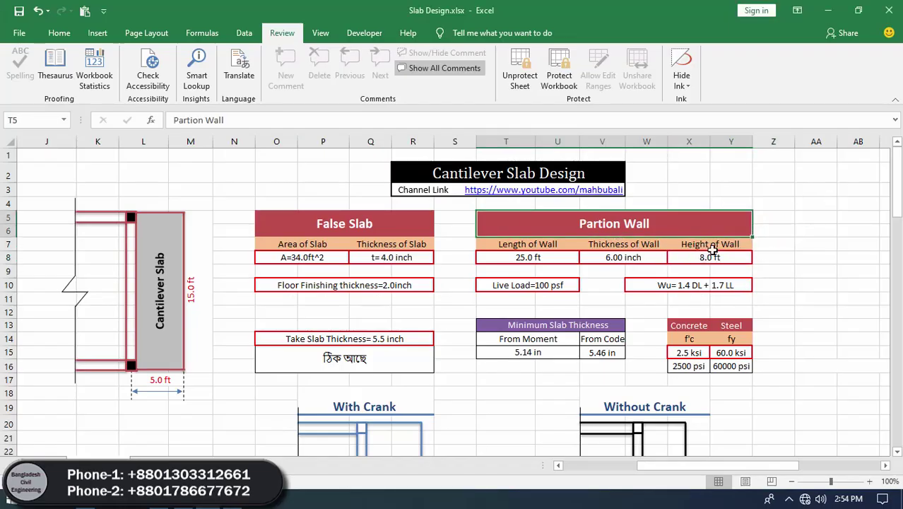
click(809, 227)
click(679, 232)
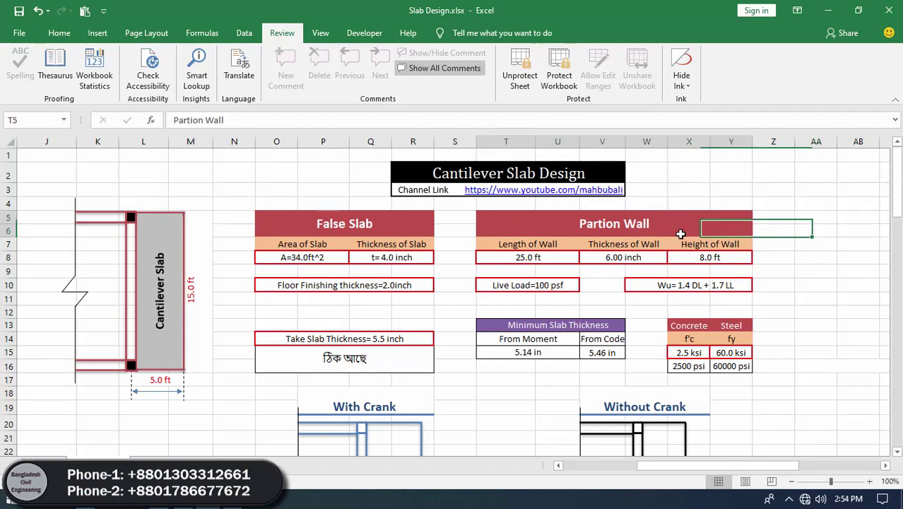
click(631, 257)
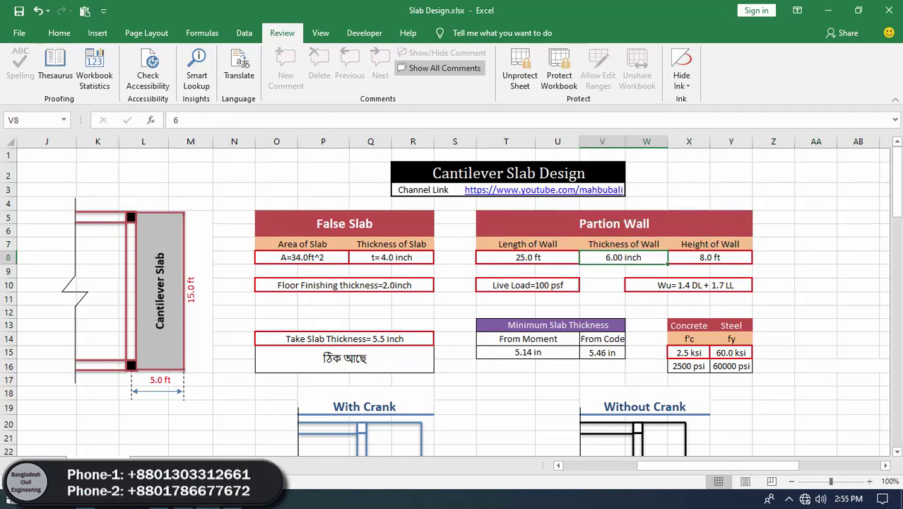
Switch to AutoCAD and examine the kitchen and bath room partition walls and the neighbouring rooms along the plan's outer edge
click(190, 504)
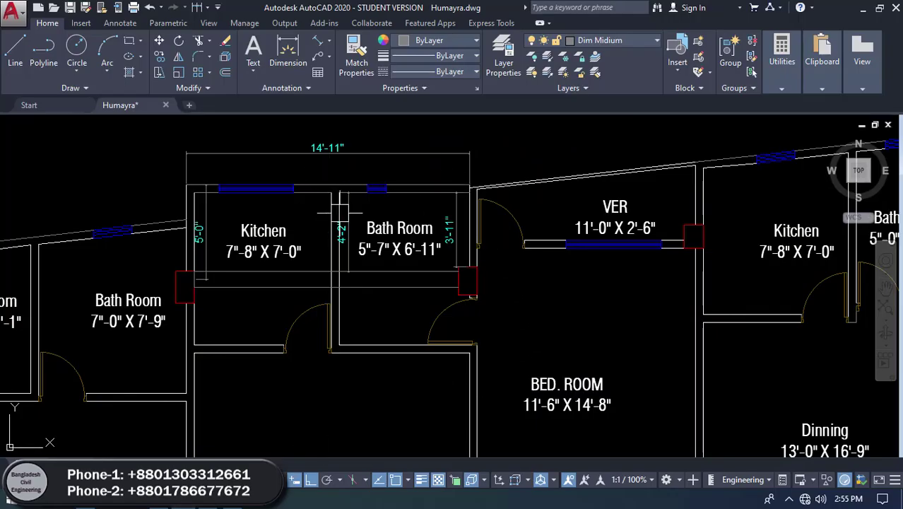
drag(615, 200, 472, 221)
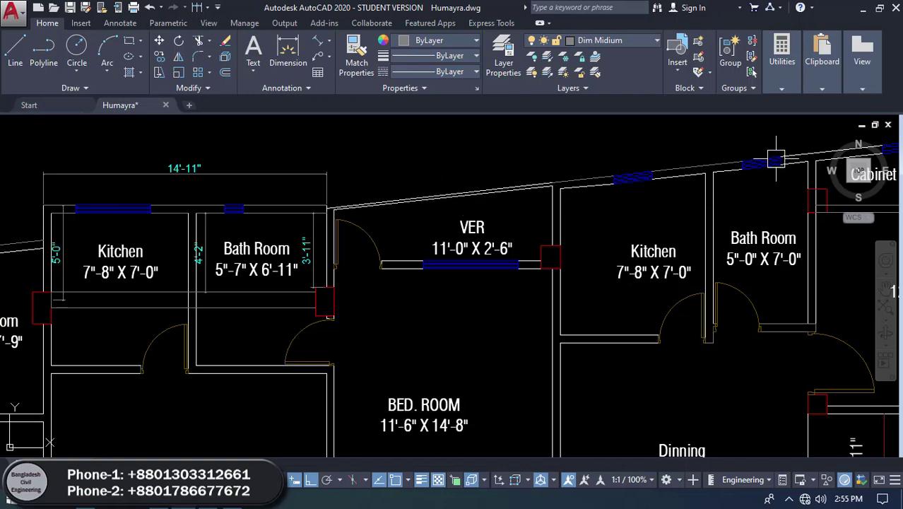
drag(747, 233, 503, 259)
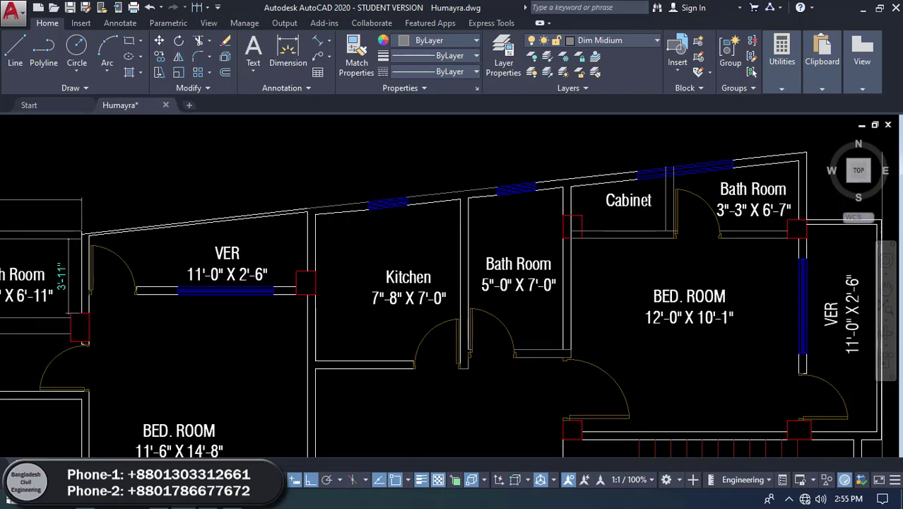
scroll(794, 152, down, 3)
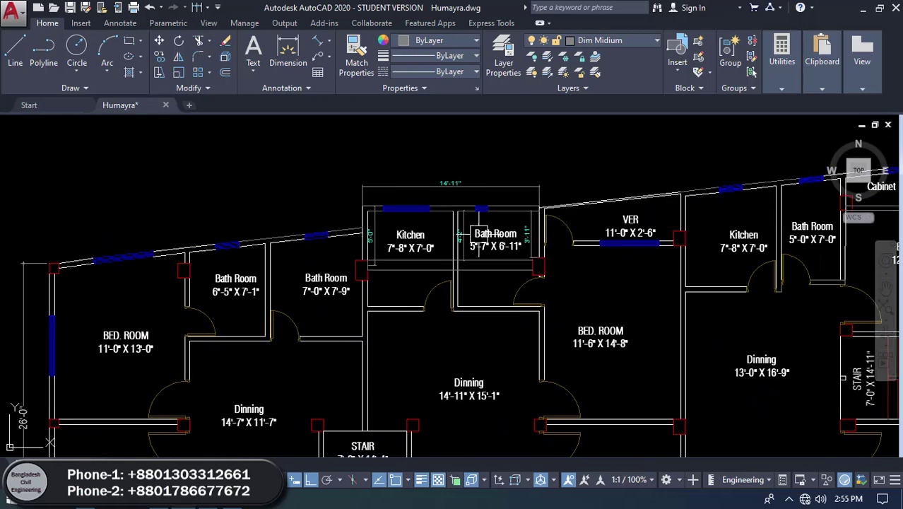
scroll(444, 212, up, 2)
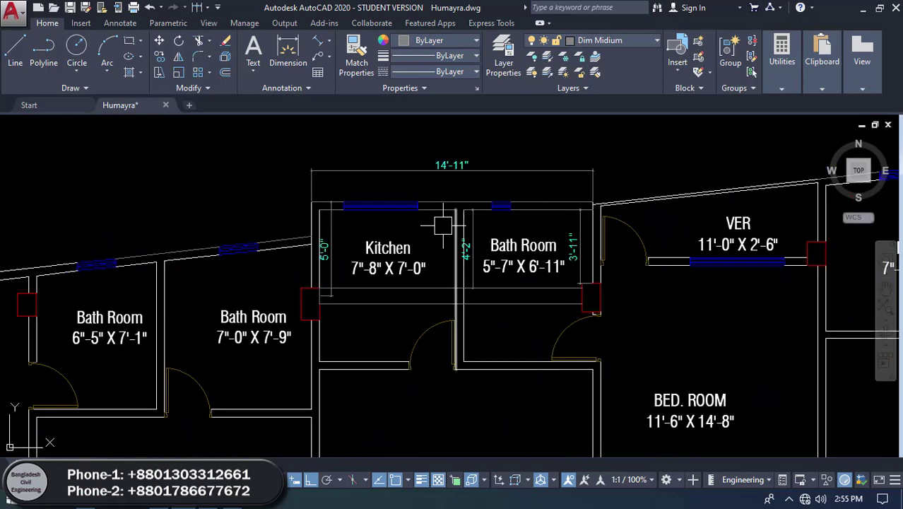
click(467, 253)
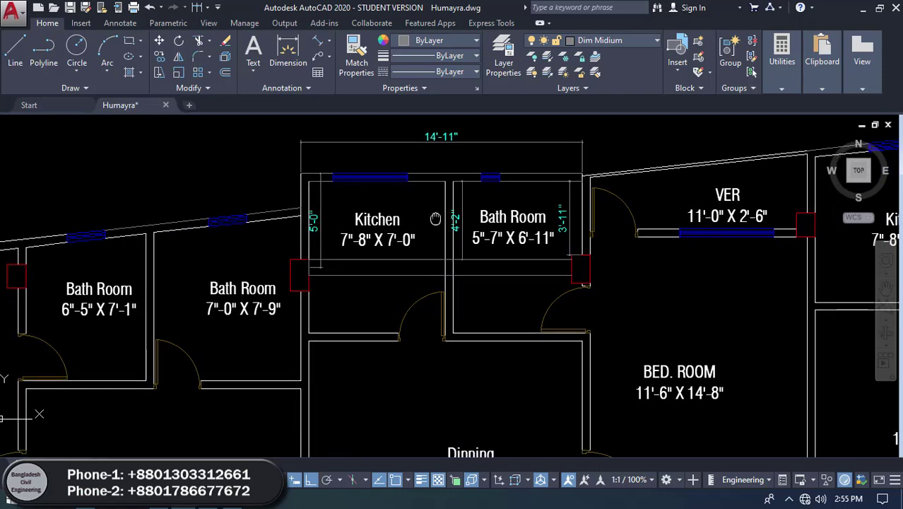
scroll(435, 202, down, 2)
drag(477, 186, 470, 205)
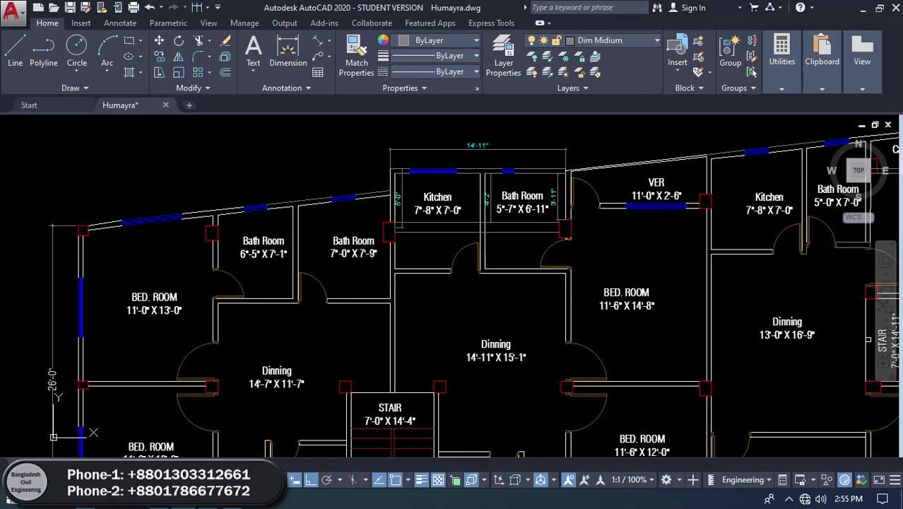
scroll(472, 190, up, 2)
Switch to Excel, check the live load input, and look up the BNBC live load for exterior balconies in the sheet's notes
click(217, 501)
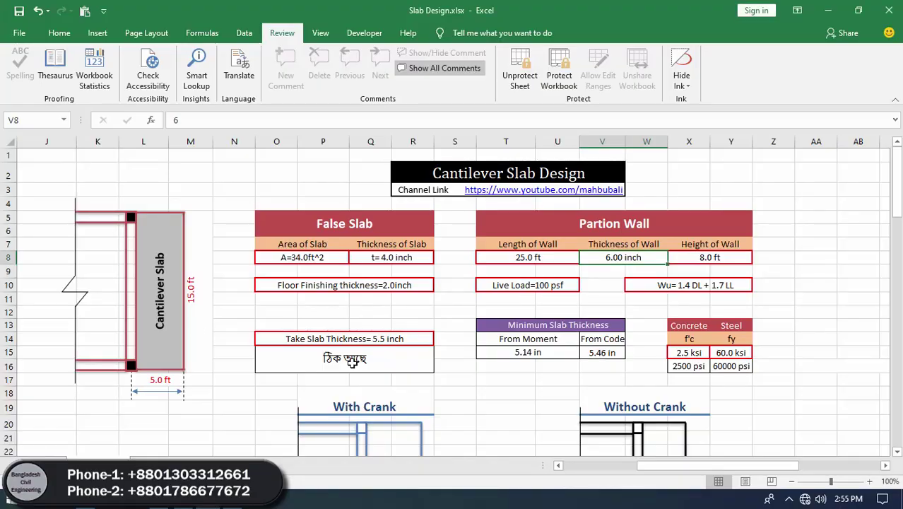
click(523, 285)
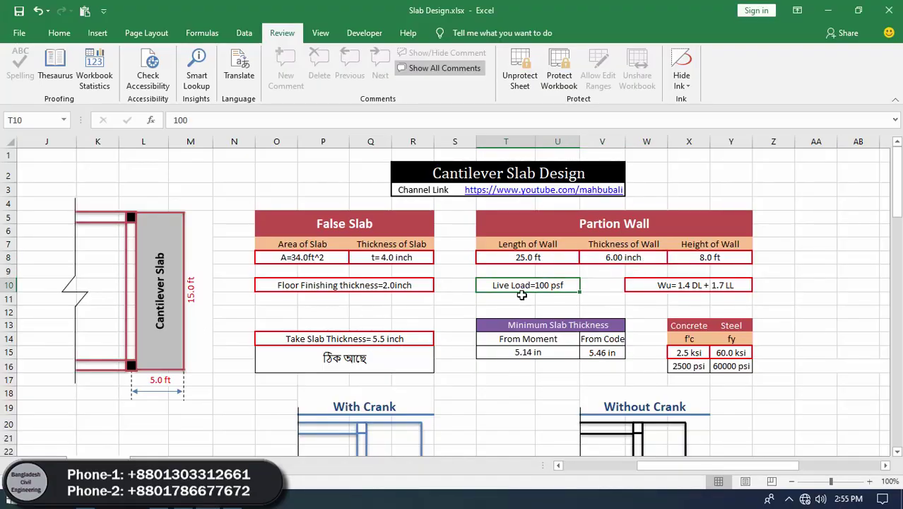
key(F2)
click(517, 318)
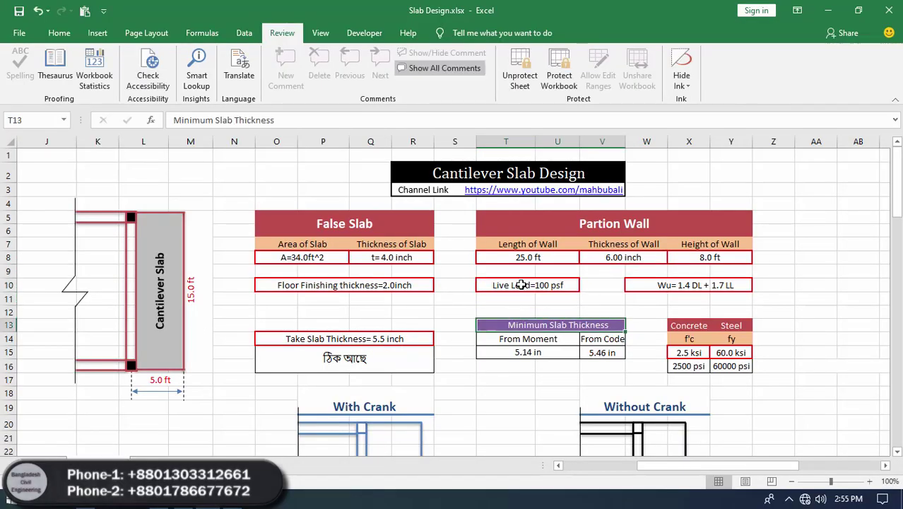
click(524, 285)
drag(643, 465, 725, 466)
click(731, 326)
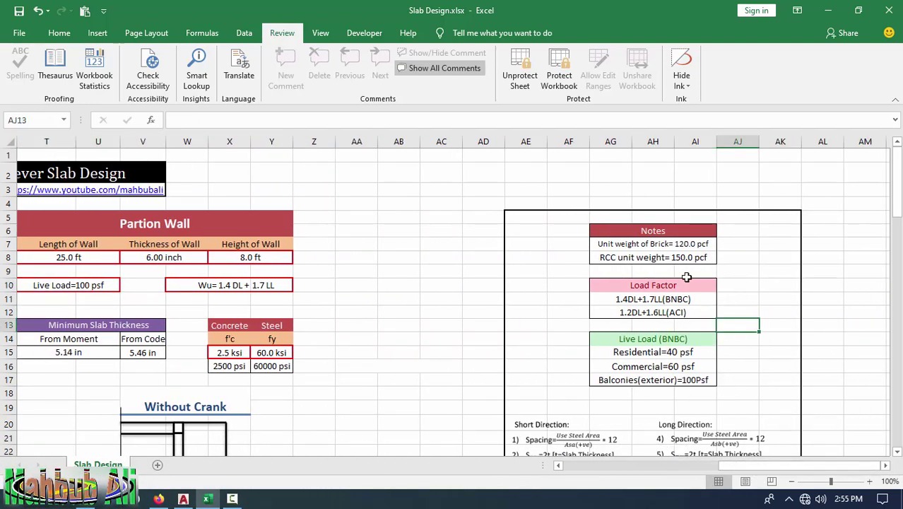
click(659, 229)
scroll(717, 250, down, 1)
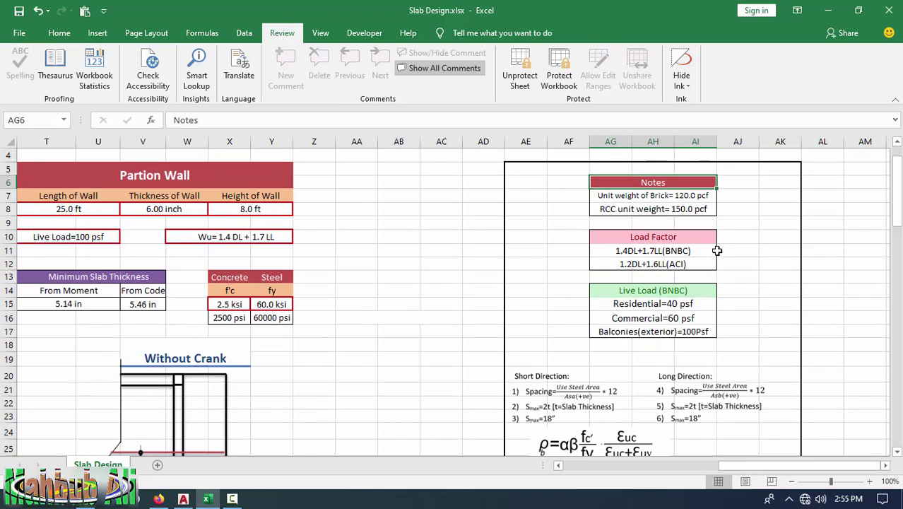
scroll(640, 306, down, 1)
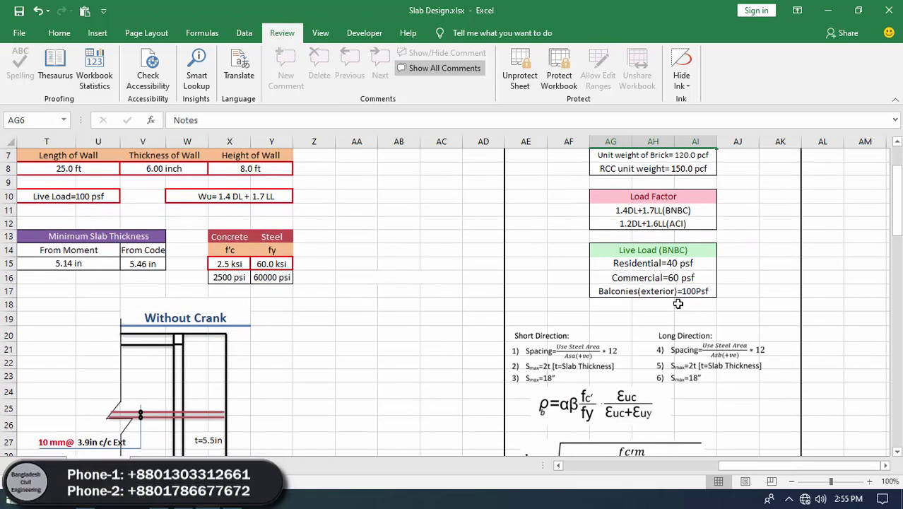
click(700, 292)
click(702, 305)
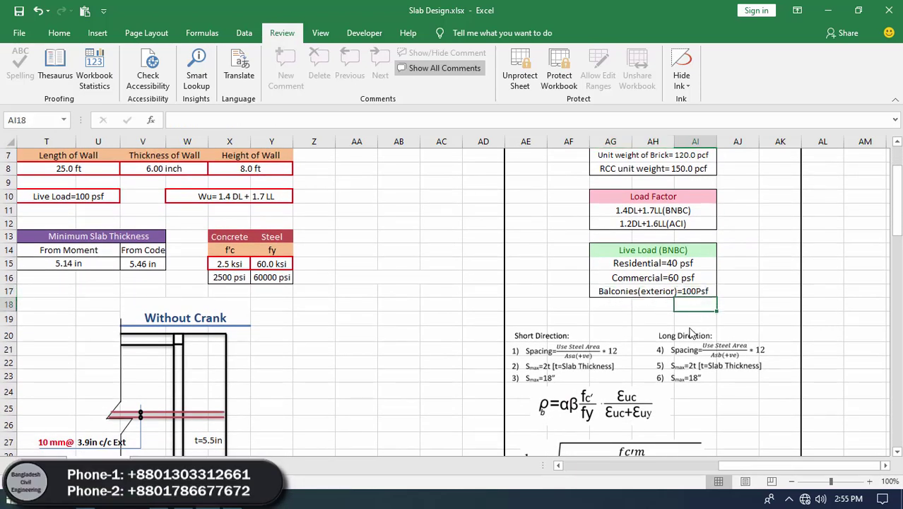
click(708, 291)
click(731, 307)
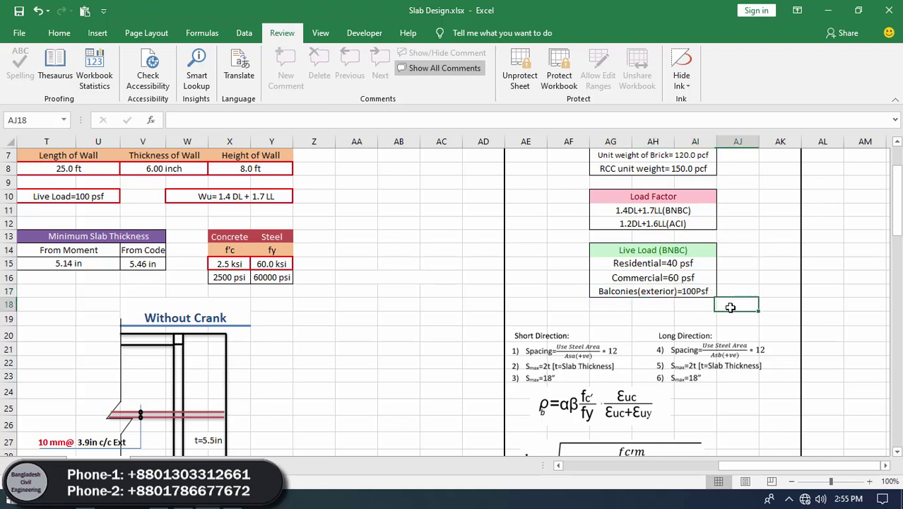
click(685, 293)
click(723, 314)
click(695, 290)
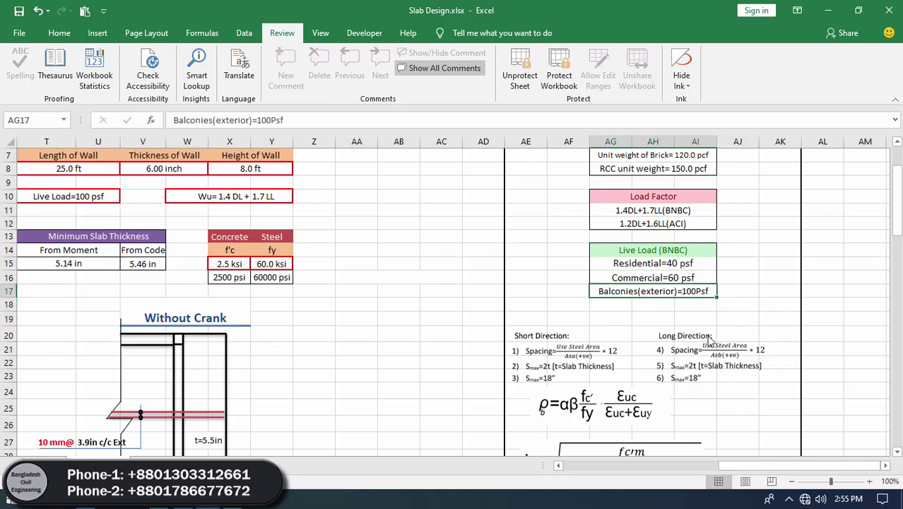
click(731, 305)
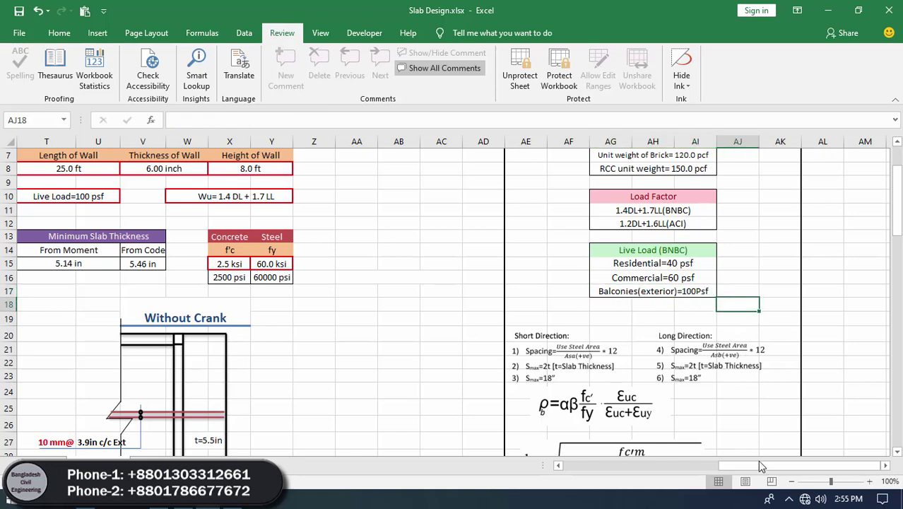
Return to the design inputs and enter a live load of 100 psf
drag(762, 467, 680, 467)
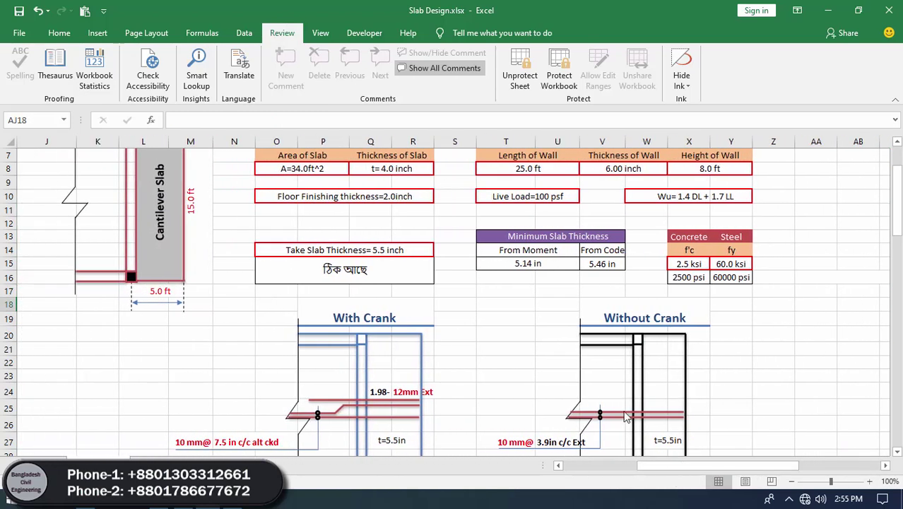
click(557, 200)
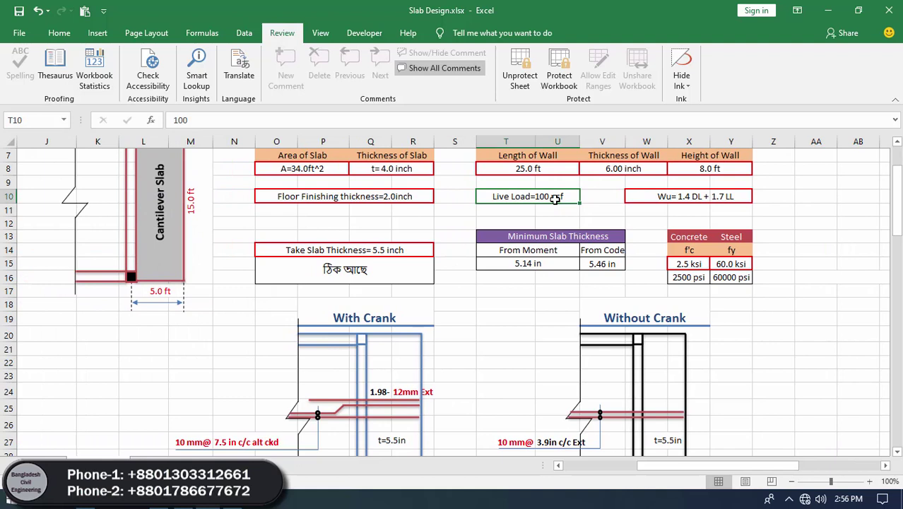
text(100)
key(Tab)
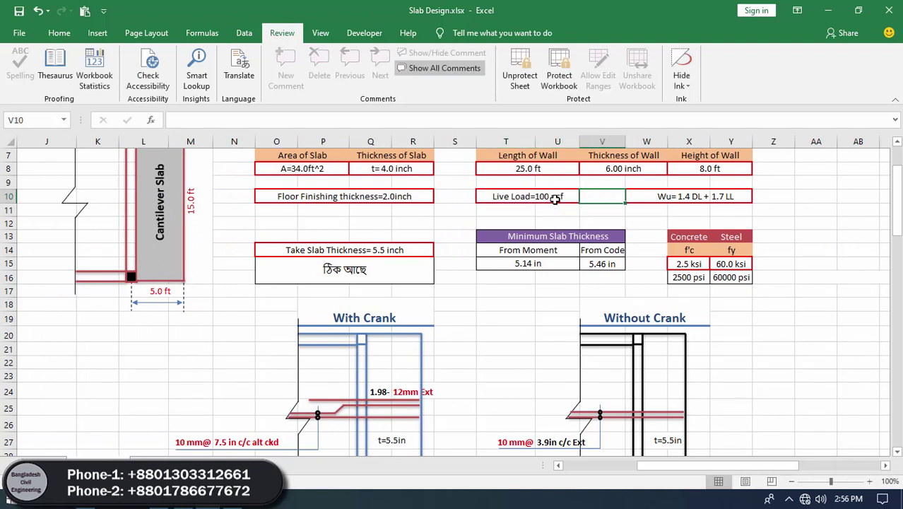
Inspect the dead load and live load factors in the Wu load combination
click(681, 198)
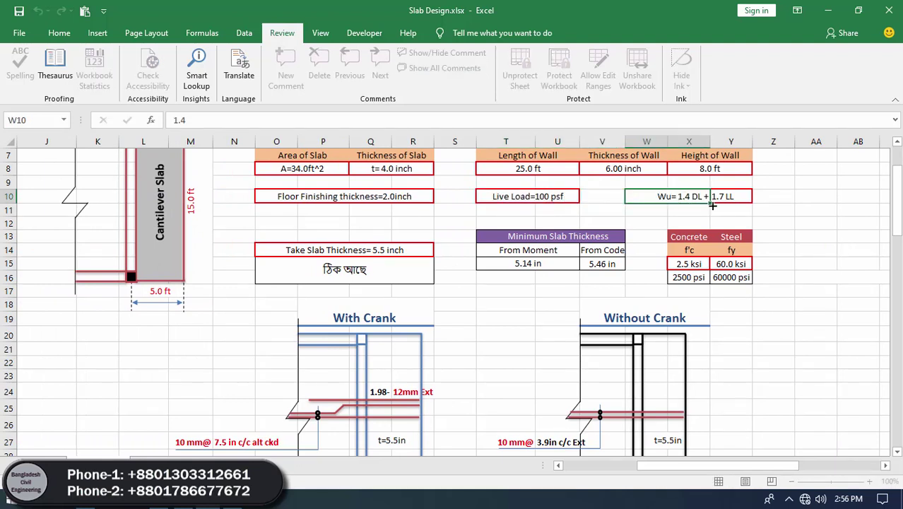
click(733, 197)
click(756, 221)
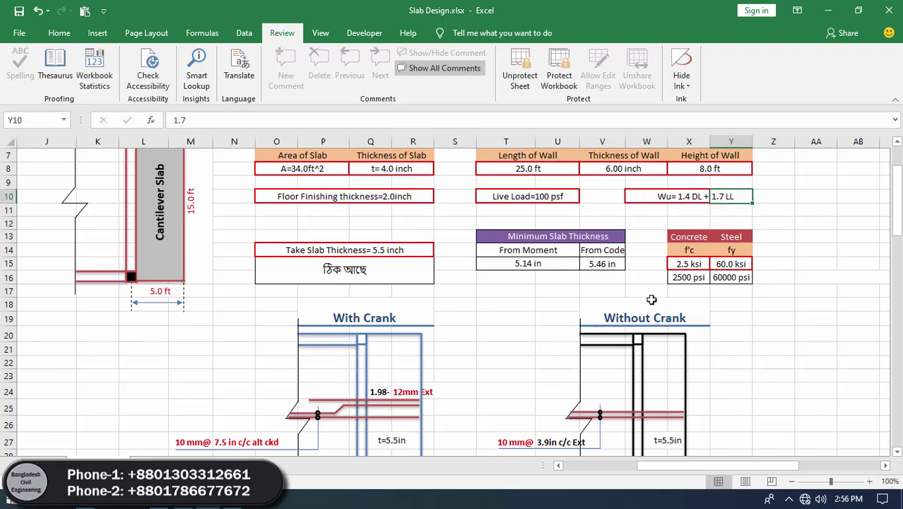
Examine the concrete and steel strength inputs, the design calculation tables, and the With Crank and Without Crank reinforcement details
click(692, 266)
click(739, 264)
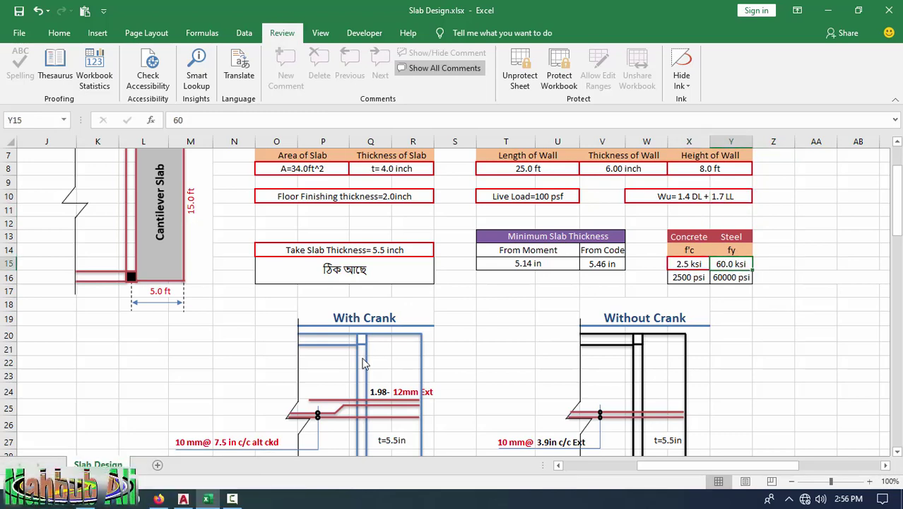
scroll(362, 364, down, 3)
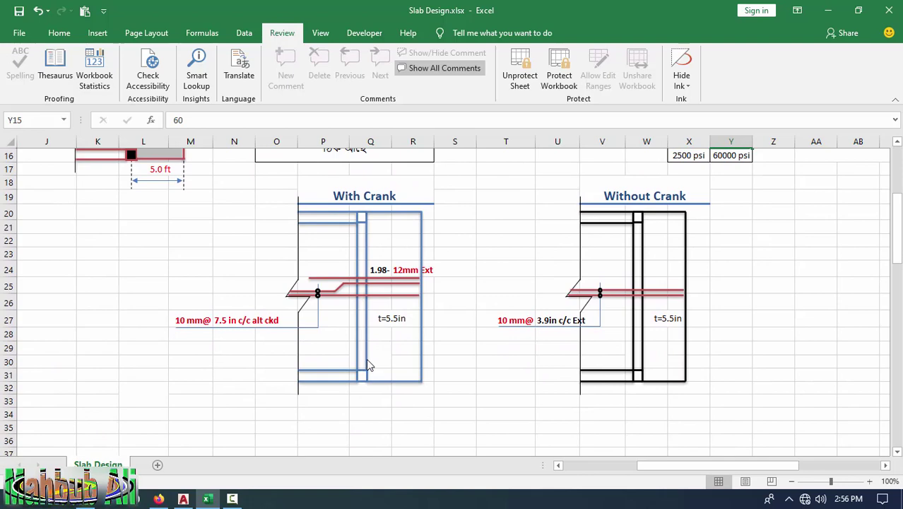
scroll(374, 358, down, 8)
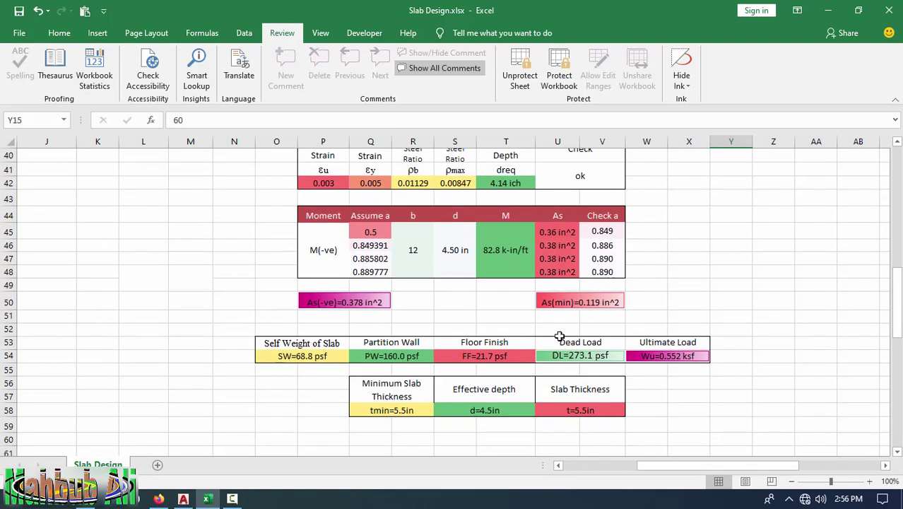
scroll(424, 239, up, 1)
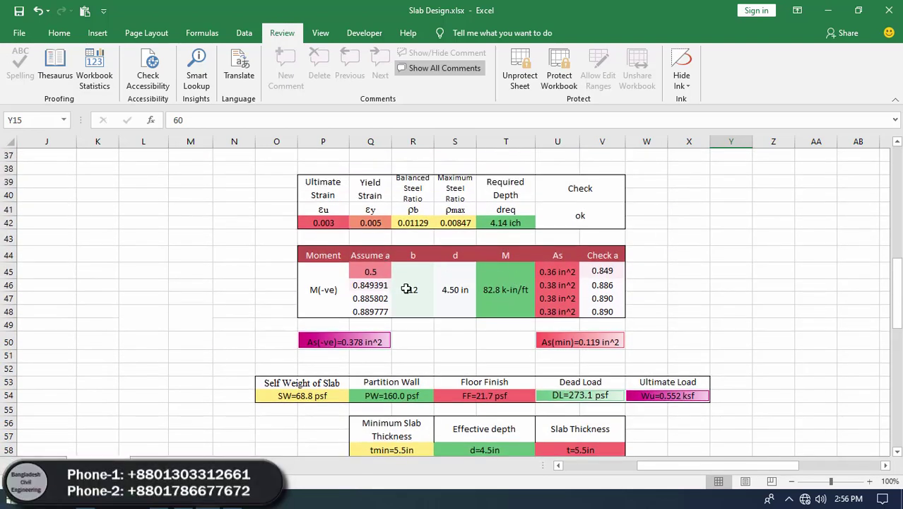
scroll(409, 290, up, 2)
scroll(518, 343, up, 4)
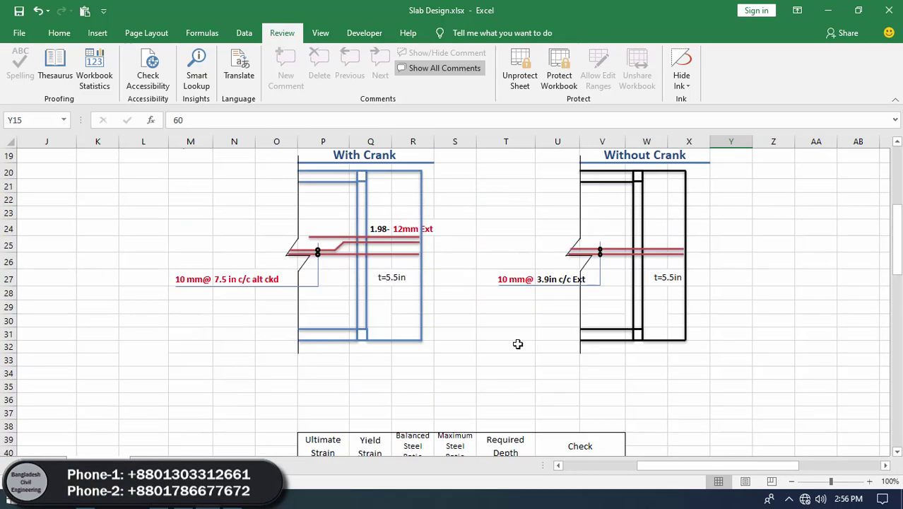
scroll(519, 343, up, 3)
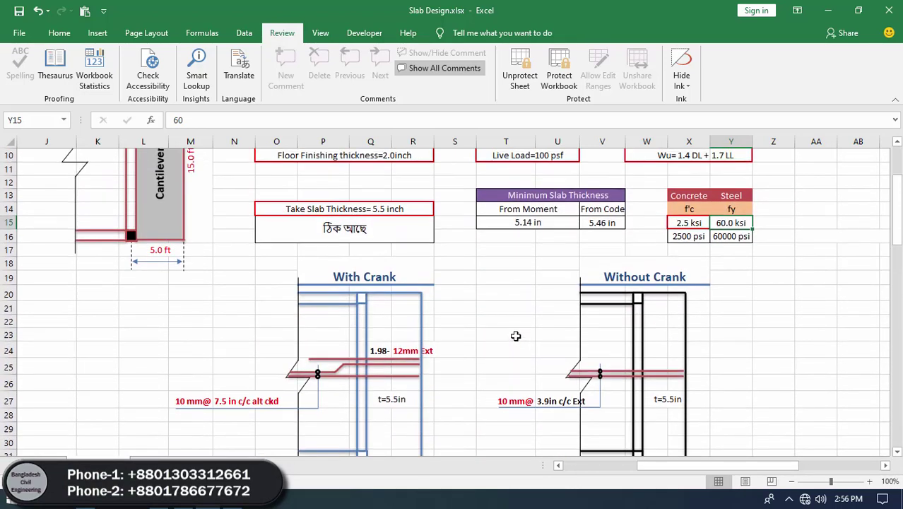
scroll(486, 343, down, 1)
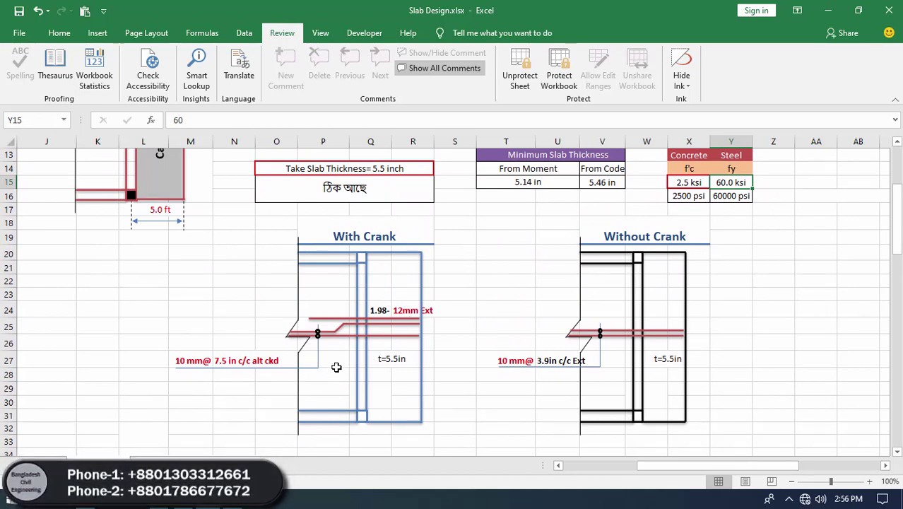
Switch to AutoCAD and examine the bar spacings on the slab reinforcement layout plan
click(185, 505)
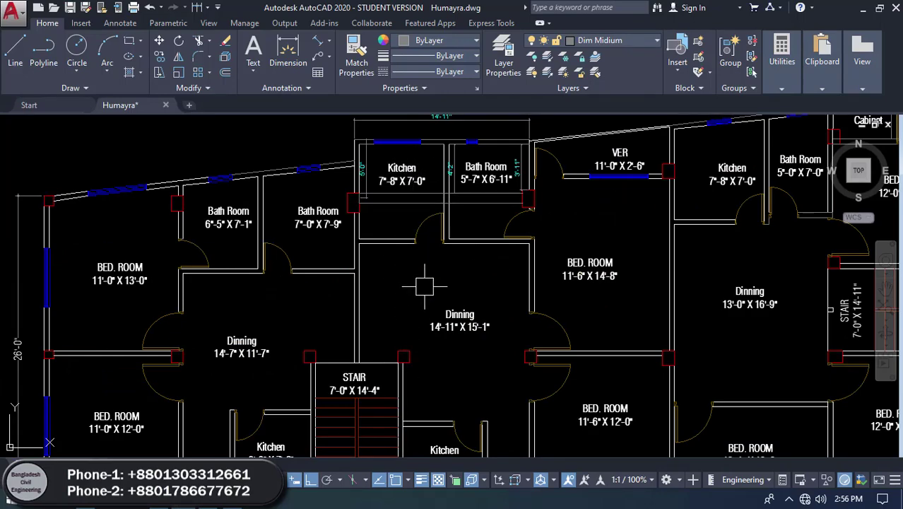
scroll(424, 287, down, 8)
scroll(680, 283, up, 3)
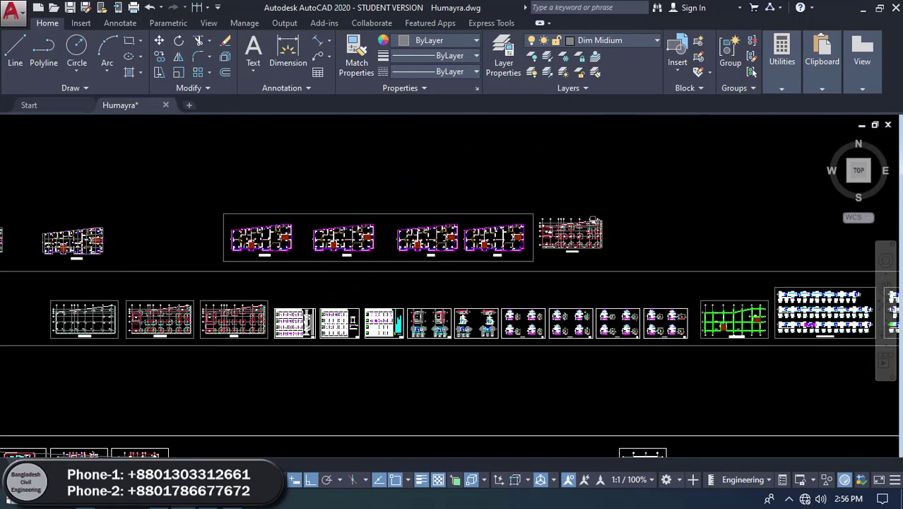
scroll(680, 283, up, 10)
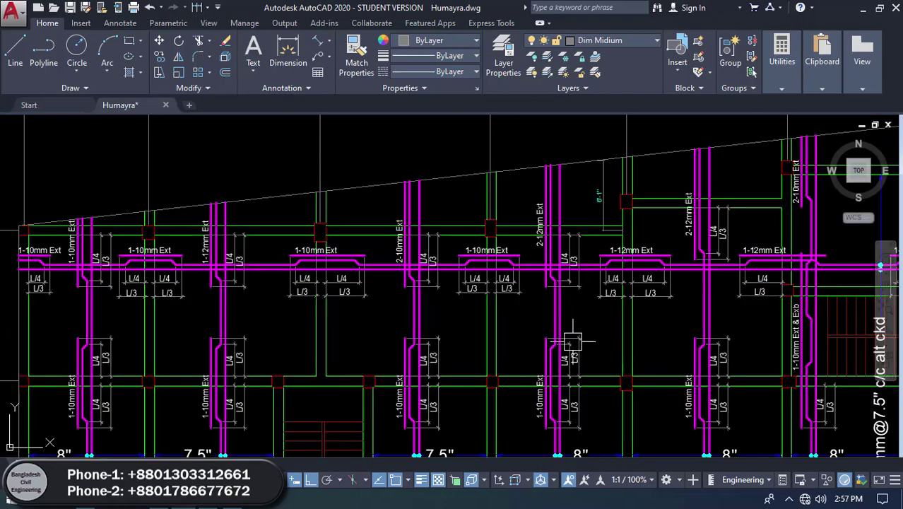
drag(603, 377, 607, 240)
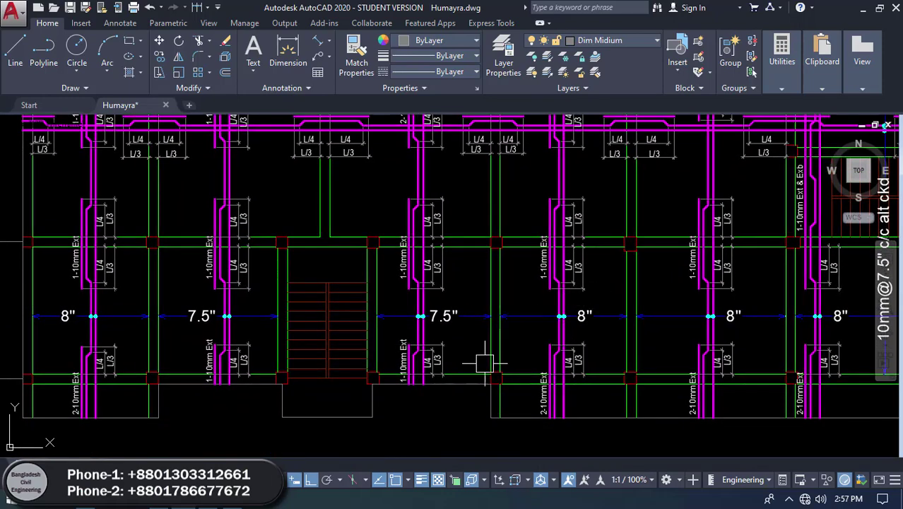
Switch to Excel and set the spacing of the 10 mm alternate cranked bars in the With Crank detail to 8 inches
key(alt+Tab)
click(199, 360)
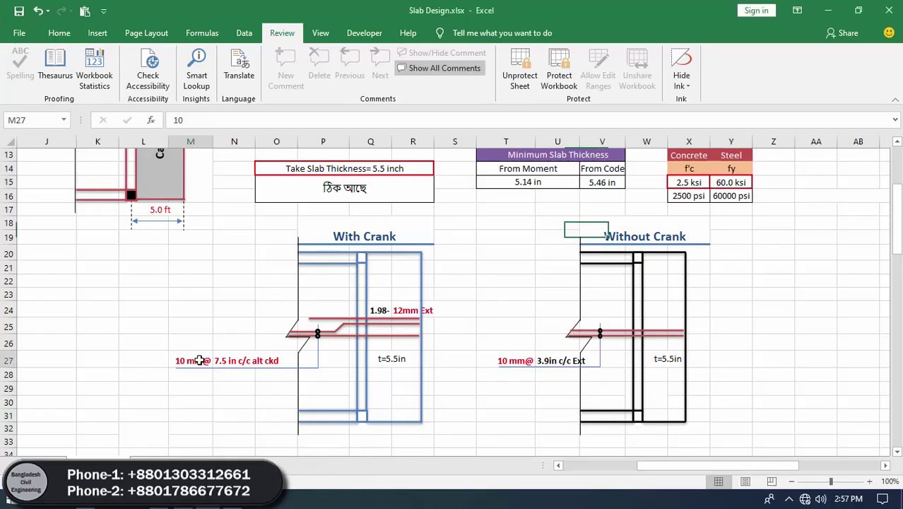
click(229, 364)
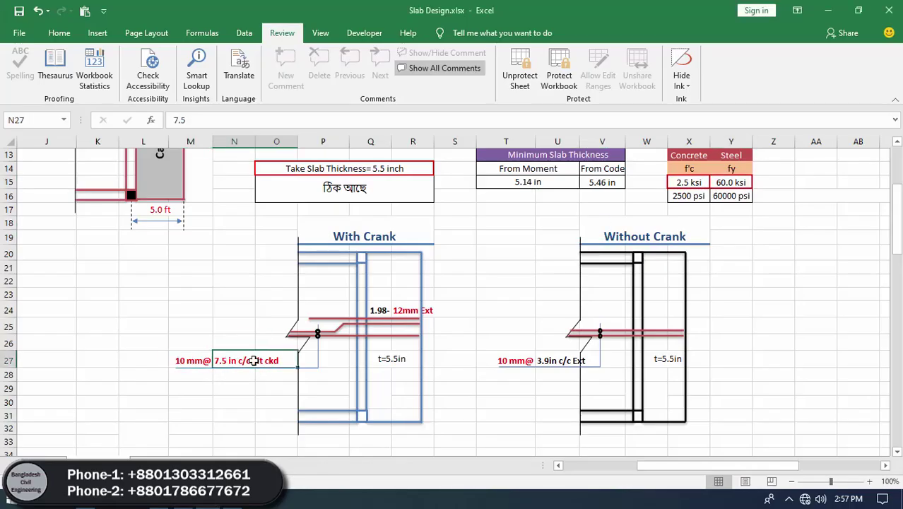
text(8)
key(Tab)
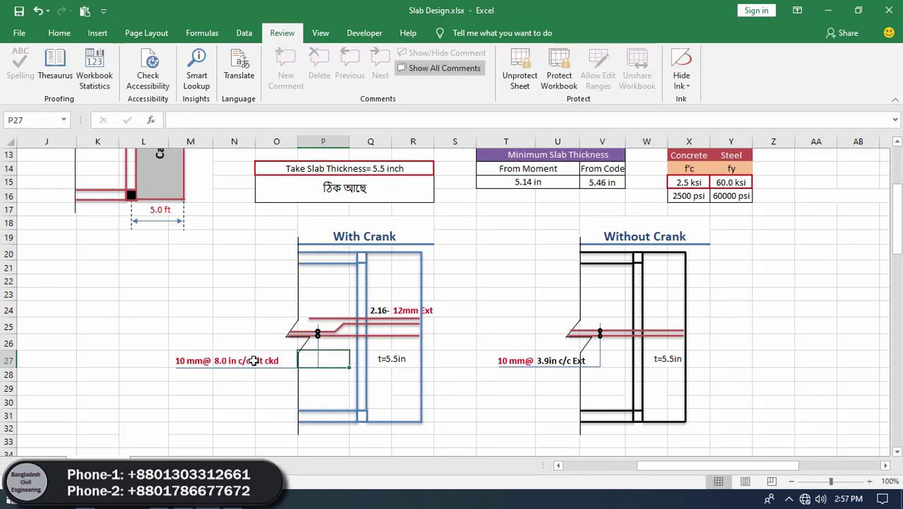
Set the extra top bar diameter in the With Crank detail to 10 mm
click(382, 310)
click(424, 312)
scroll(297, 384, up, 1)
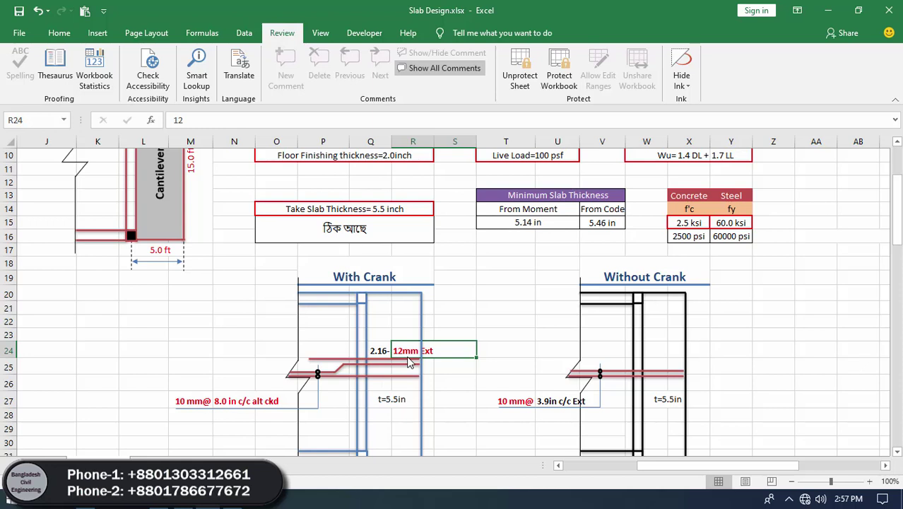
click(379, 355)
click(403, 350)
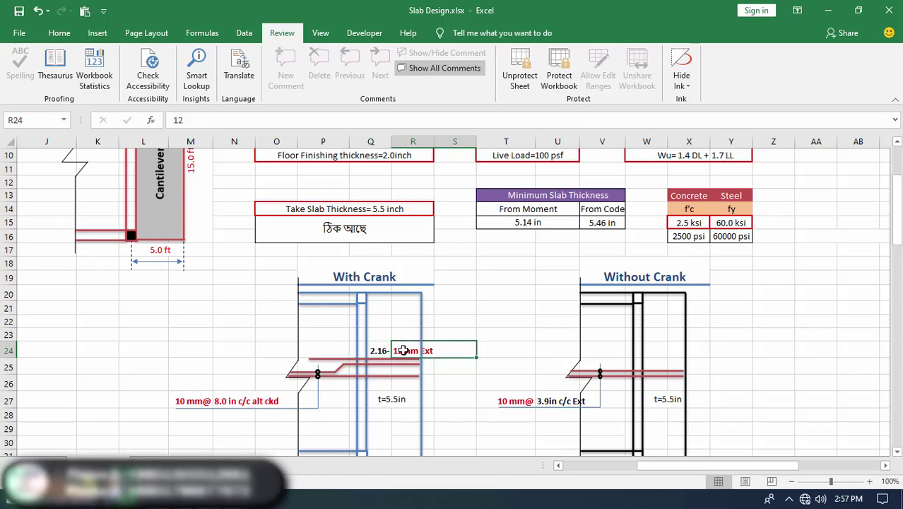
text(1)
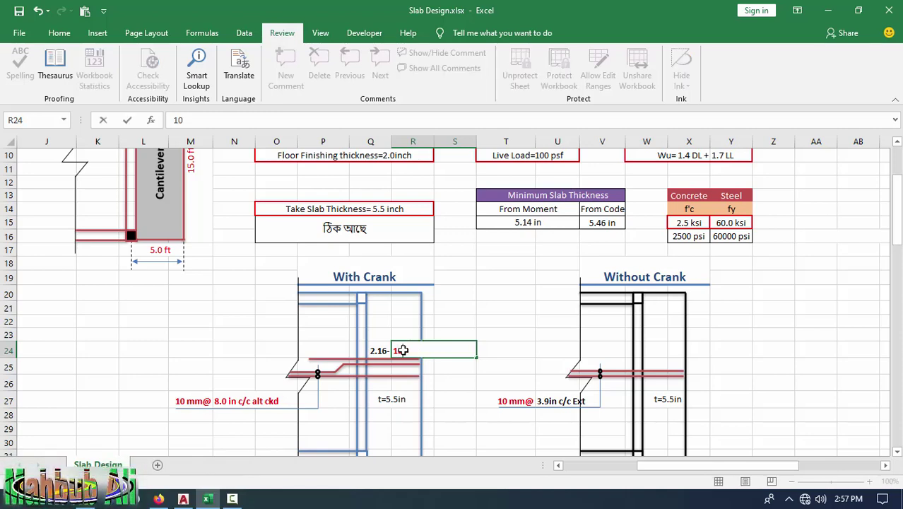
key(Tab)
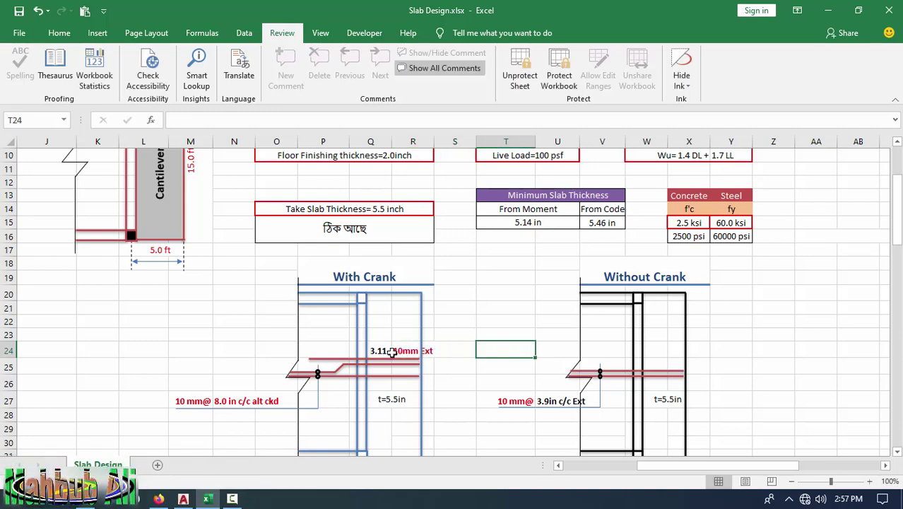
Set the taken slab thickness to 5 inches and inspect the thickness check formula below it
scroll(445, 313, up, 1)
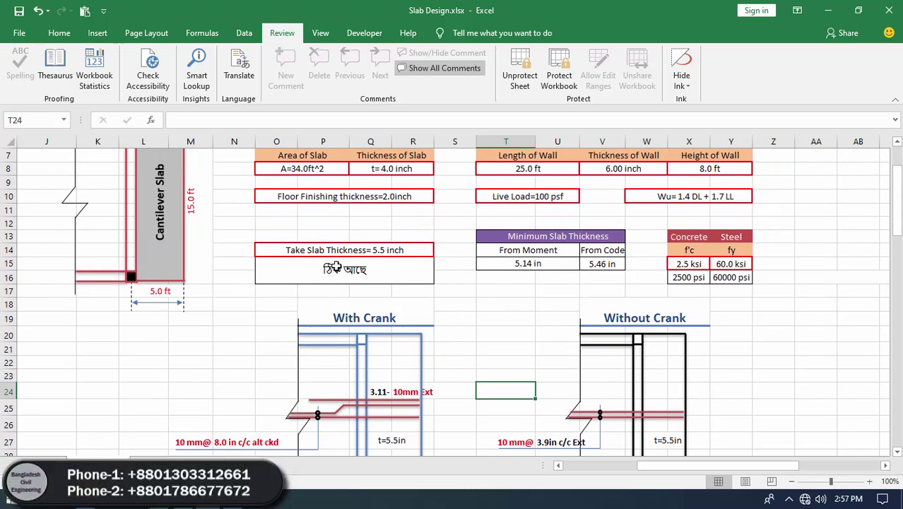
click(365, 249)
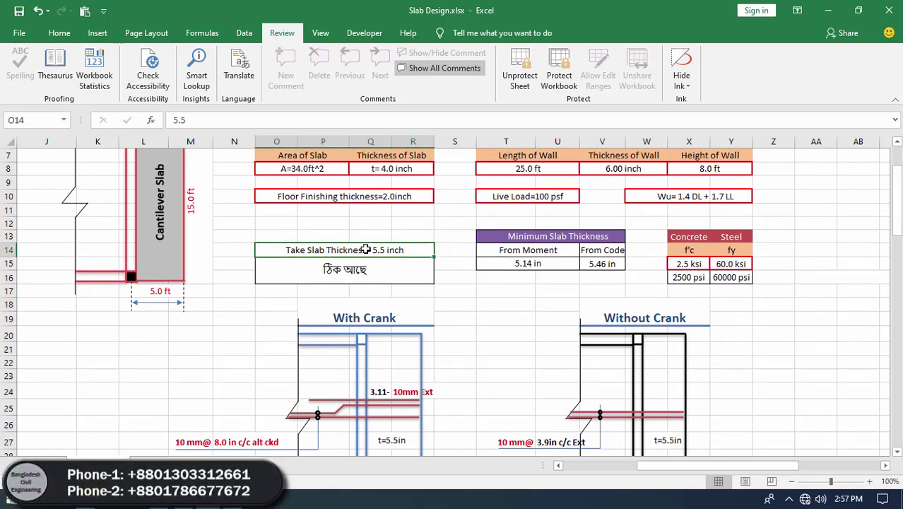
text(5)
key(Return)
click(354, 296)
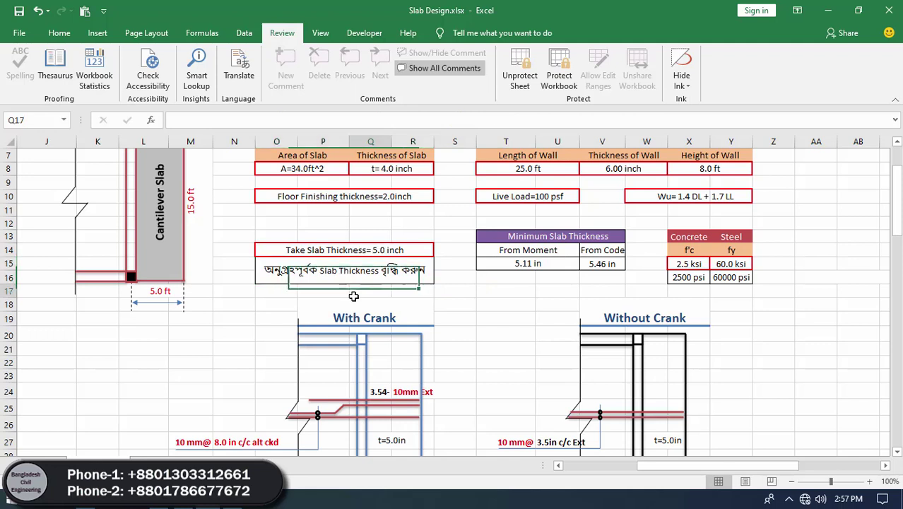
click(346, 277)
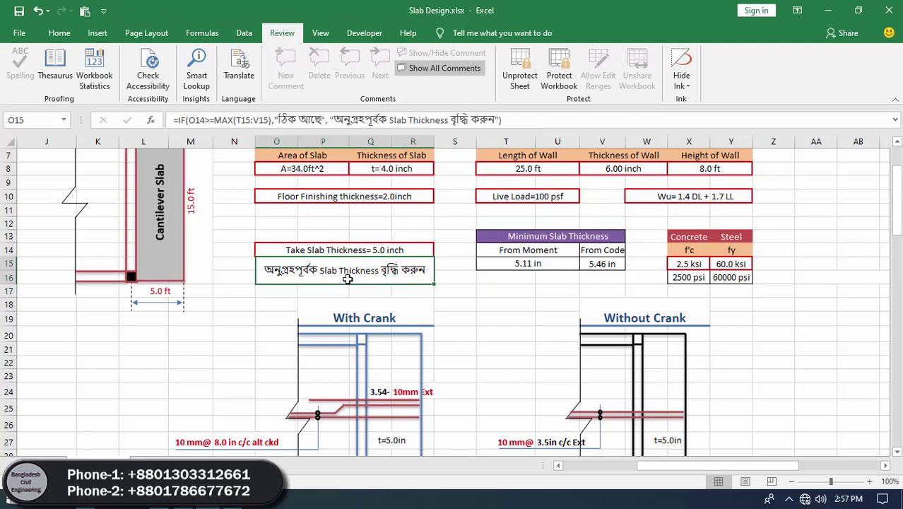
Inspect the minimum slab thickness values from moment and from code
click(522, 238)
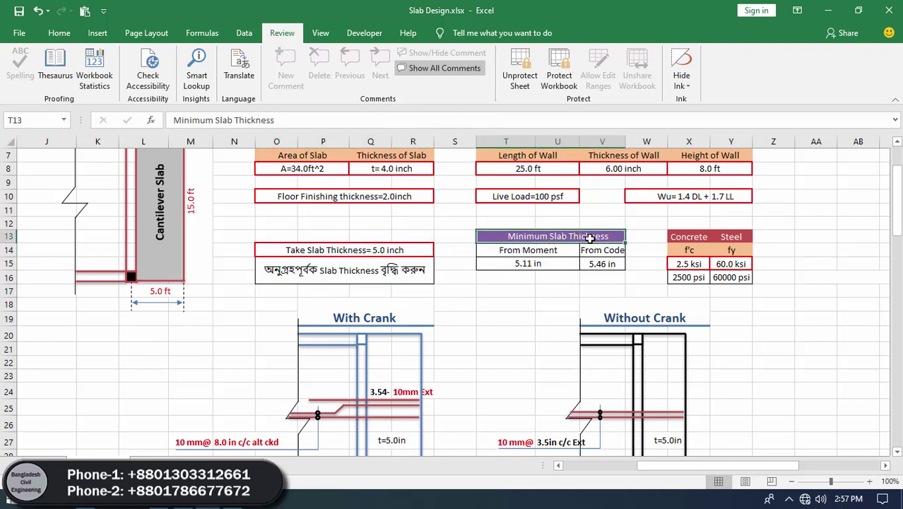
click(531, 252)
click(539, 266)
click(534, 291)
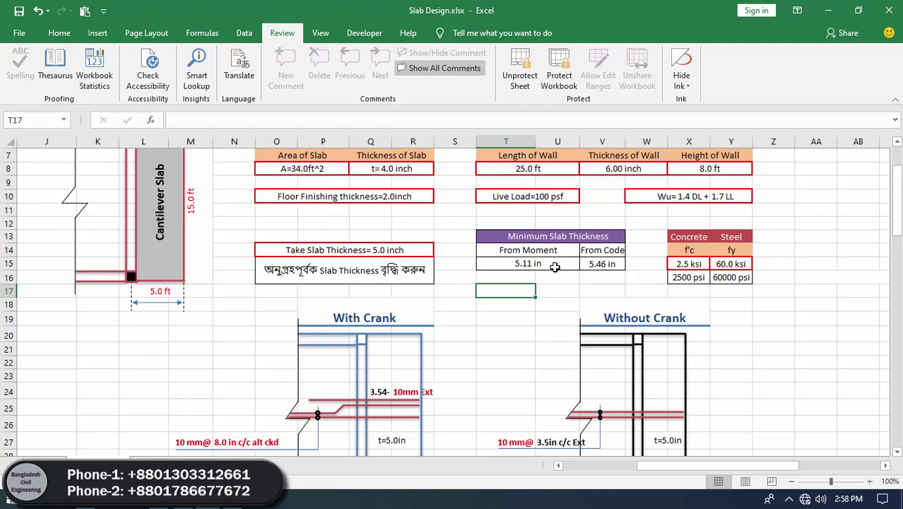
click(592, 266)
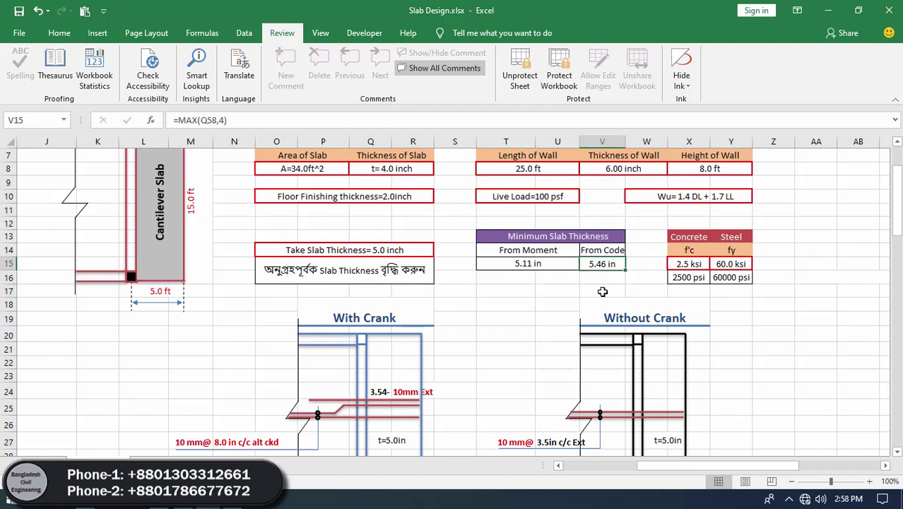
click(602, 291)
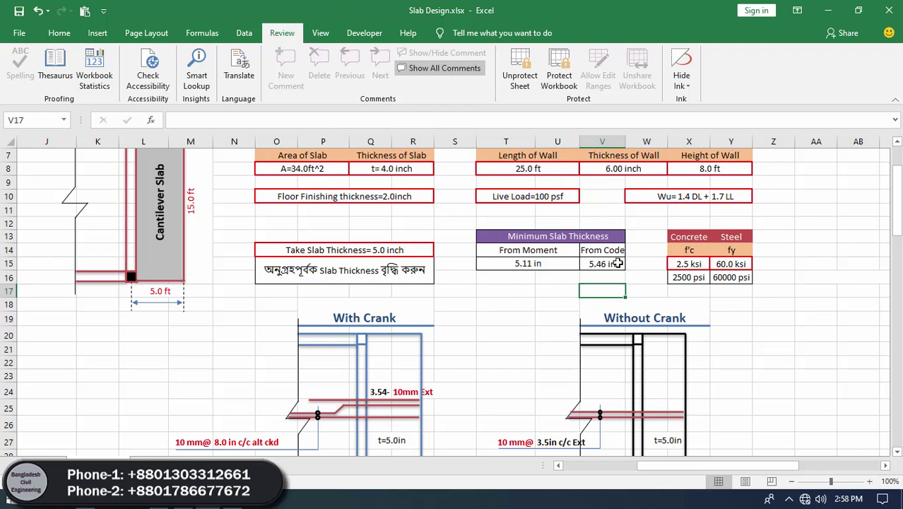
click(599, 264)
click(548, 288)
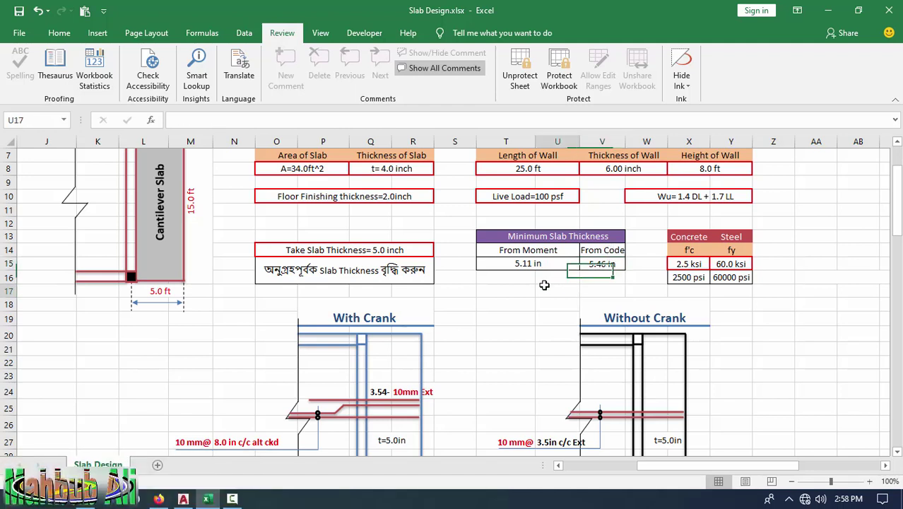
Set the taken slab thickness to 5.5 inches and compare it with the minimum thicknesses from moment and code
click(312, 250)
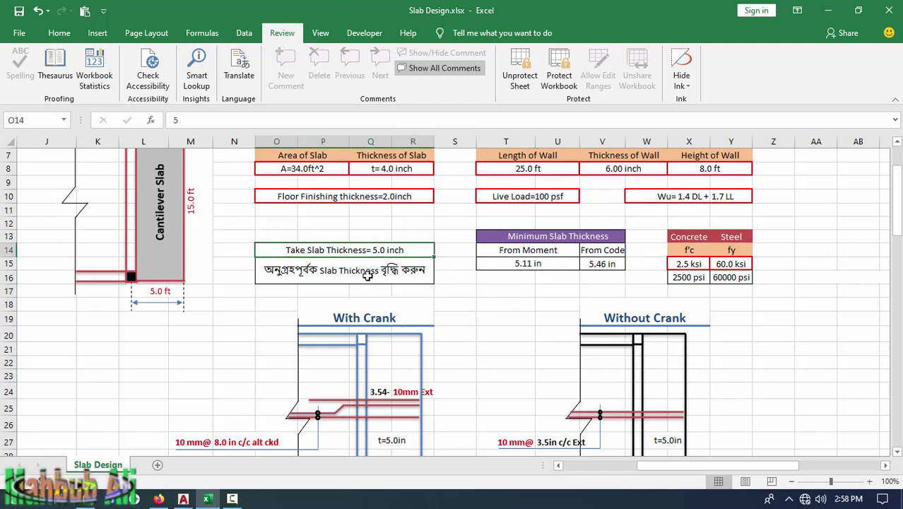
text(5)
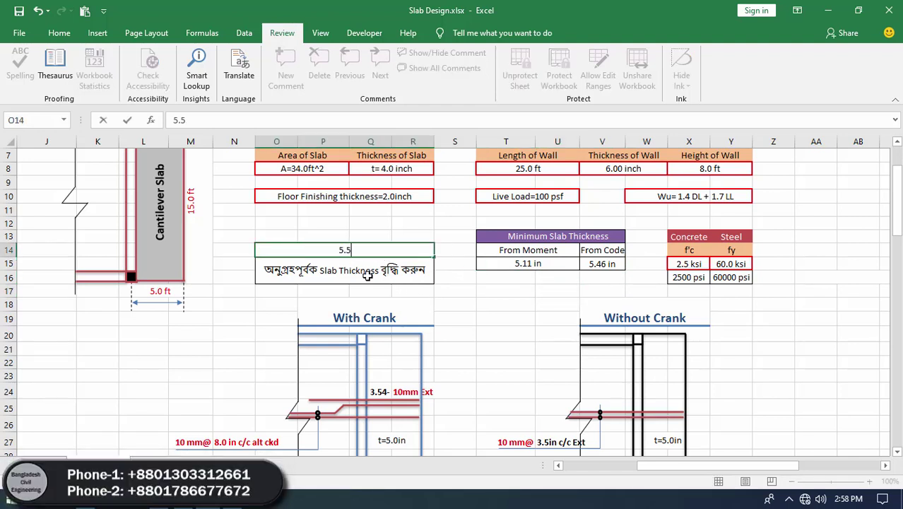
text(.5)
key(Tab)
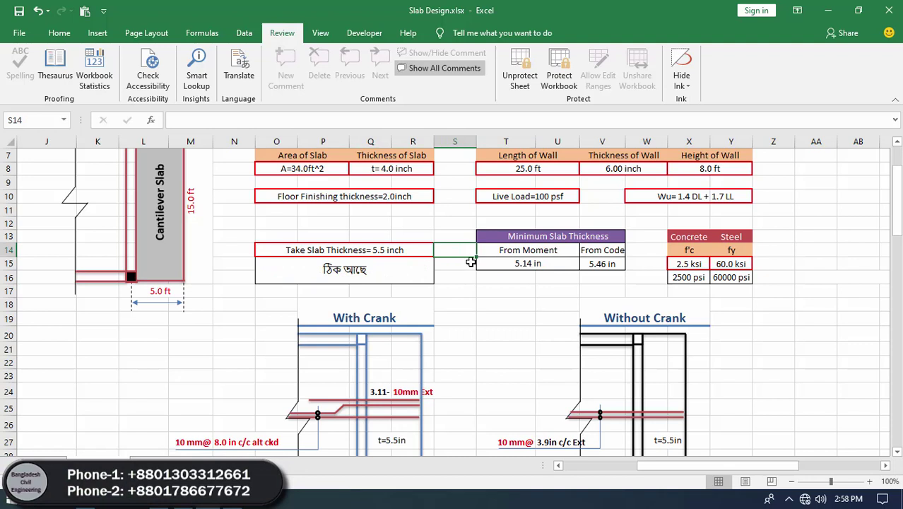
click(598, 262)
click(347, 267)
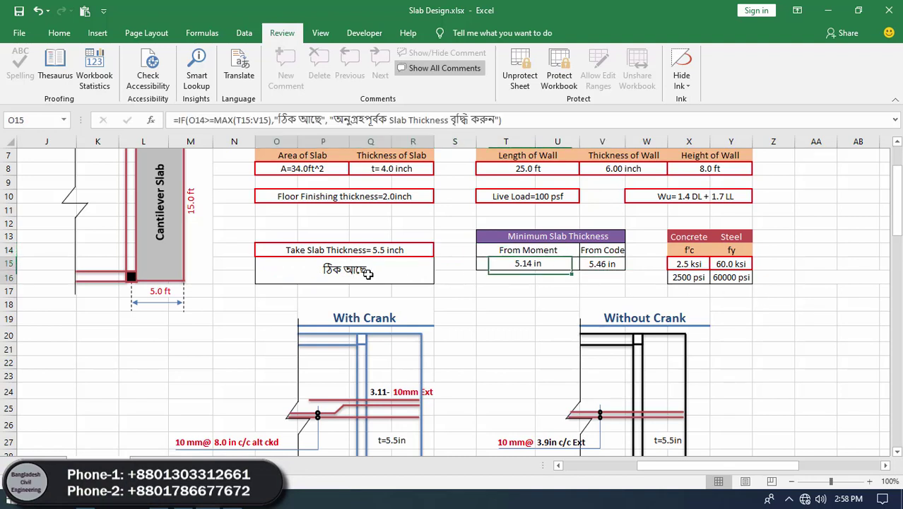
click(538, 263)
click(601, 262)
click(362, 276)
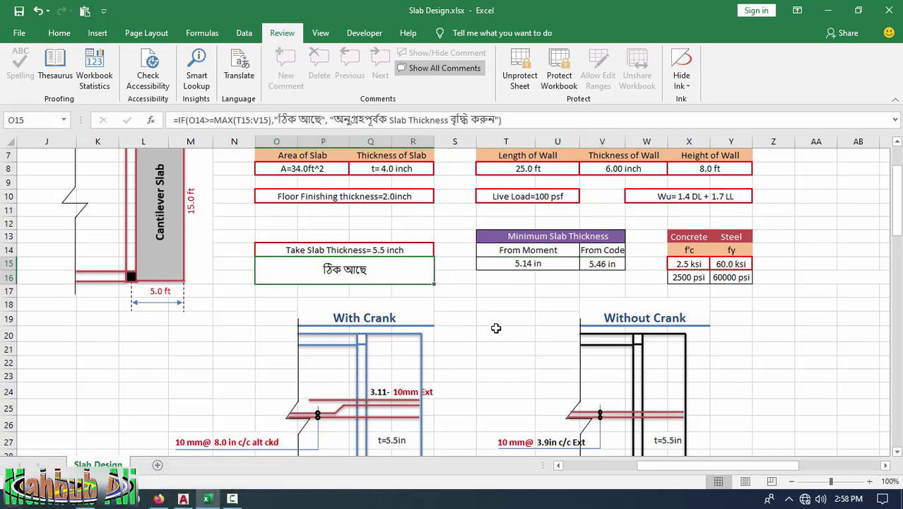
Set the partition wall length to 40 ft and check the minimum slab thickness from moment
scroll(496, 327, up, 3)
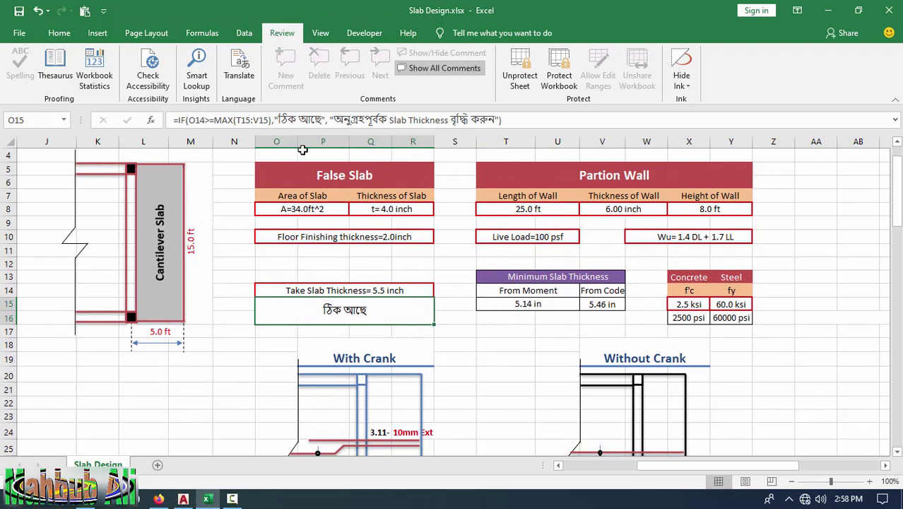
click(546, 210)
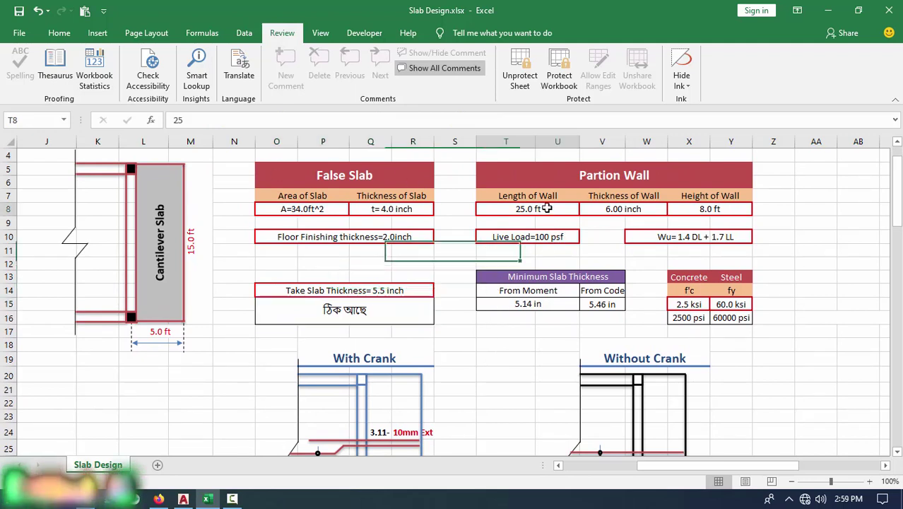
text(4)
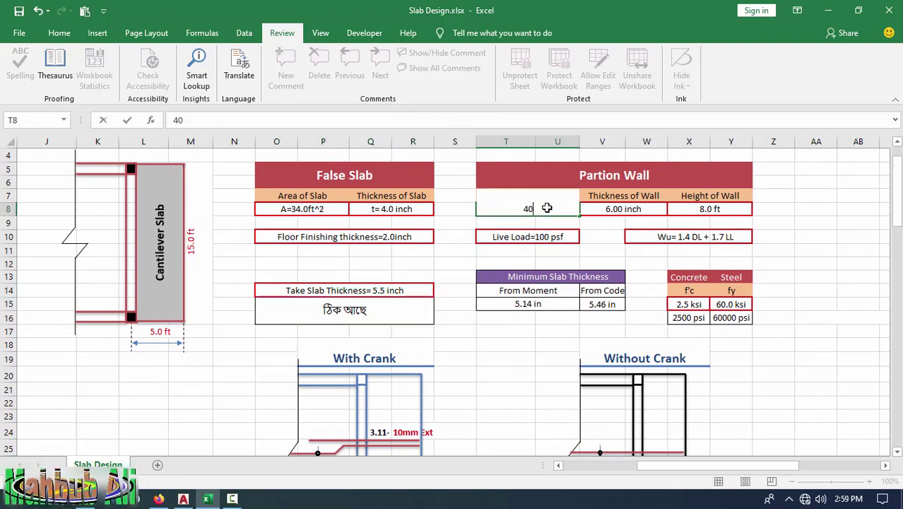
text(0)
key(Return)
click(537, 305)
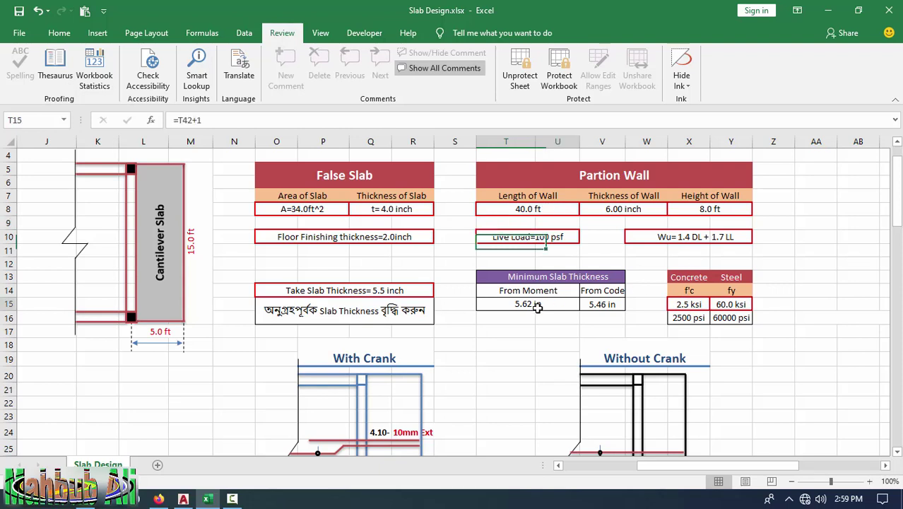
Set the taken slab thickness to 6 inches and recheck the minimum thickness from moment
click(366, 292)
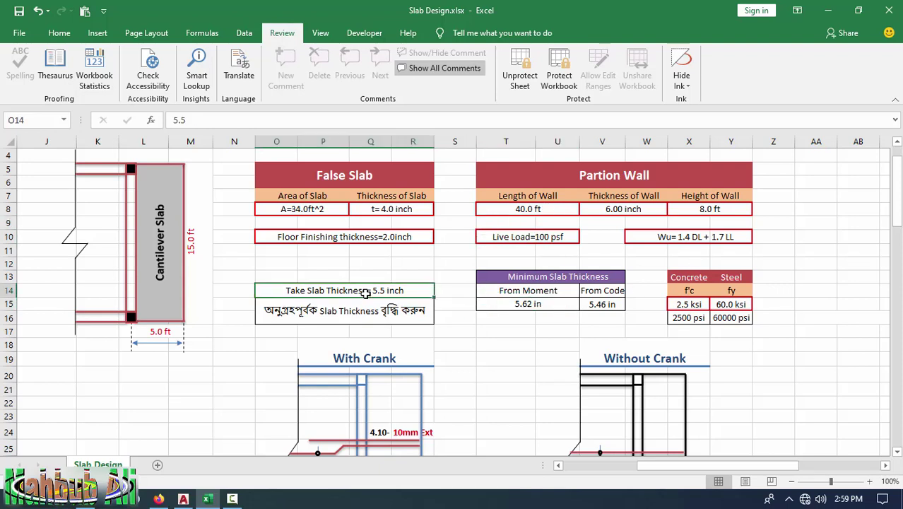
text(6)
key(Return)
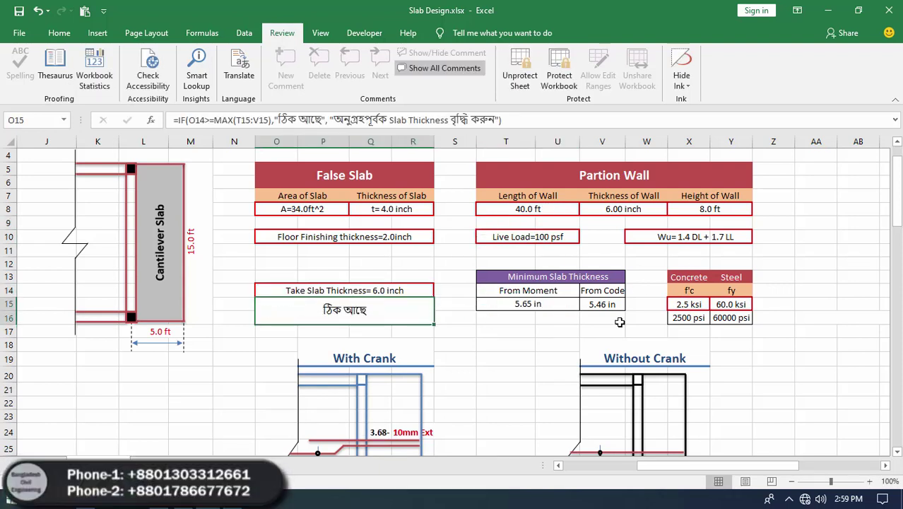
click(520, 304)
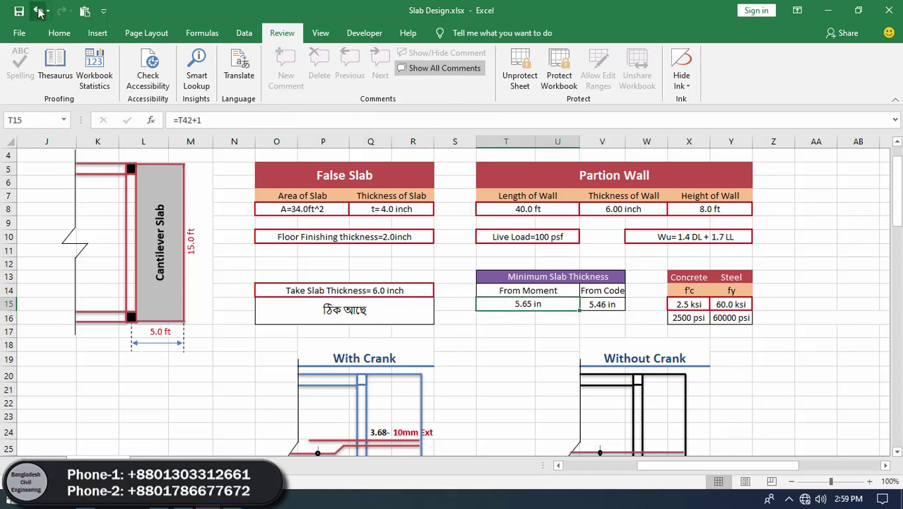
Undo the last slab thickness and partition wall length changes
click(39, 11)
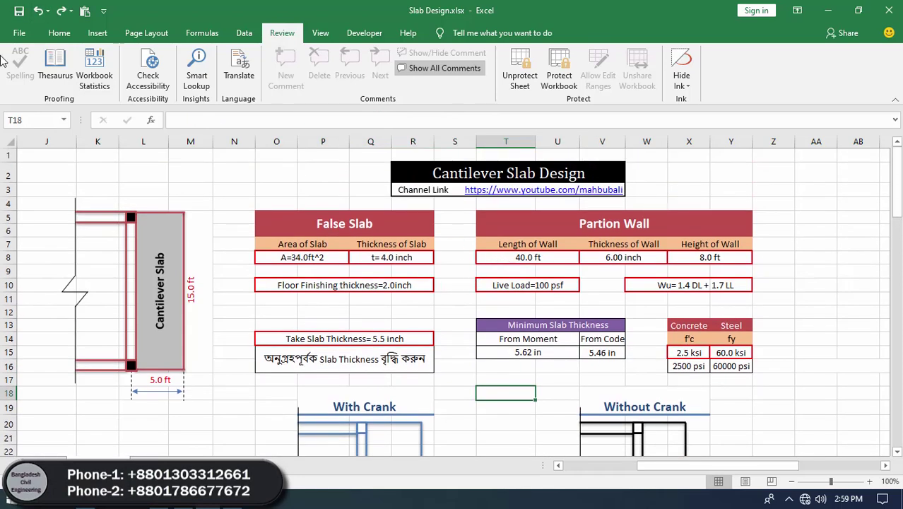
click(39, 11)
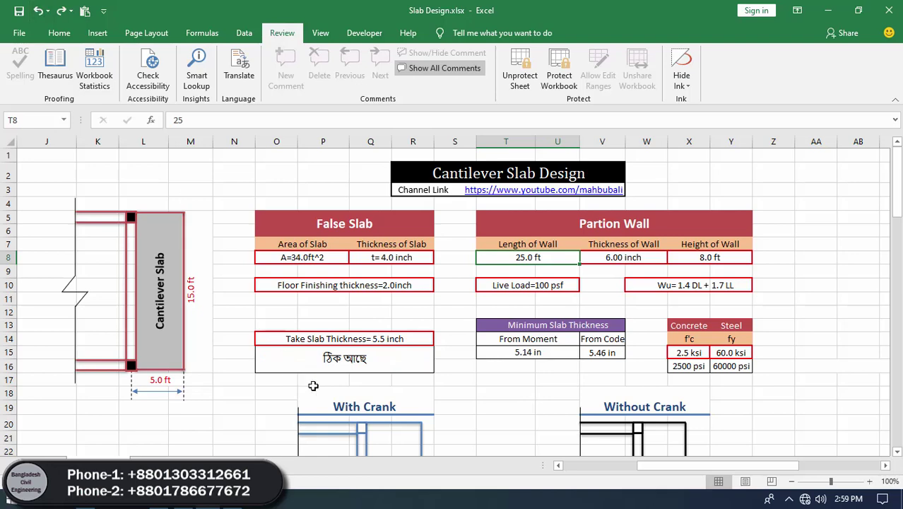
click(414, 364)
scroll(417, 364, down, 1)
click(454, 331)
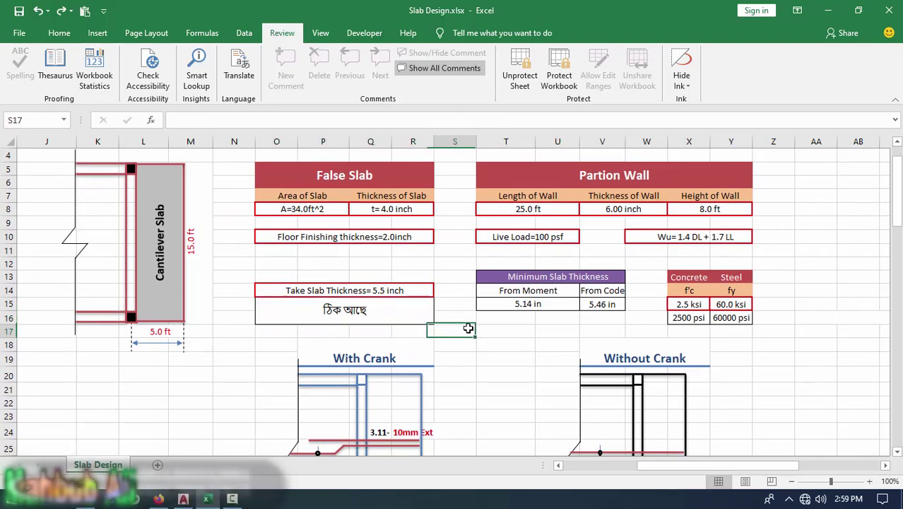
Inspect the partition wall length in the sheet and switch to AutoCAD to refer to the plan
click(520, 208)
click(563, 176)
click(541, 209)
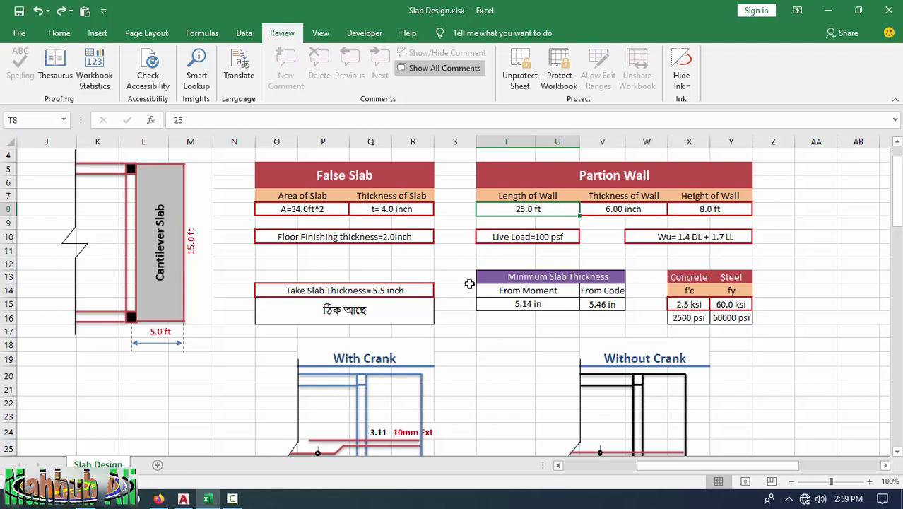
click(183, 498)
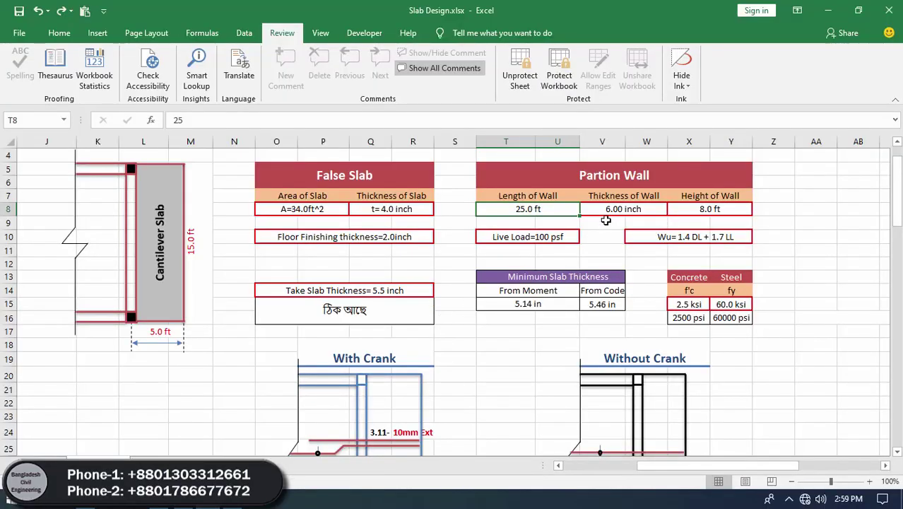
Inspect the main bar diameter and spacing of the alternately cranked bars in the With Crank detail
scroll(437, 339, down, 2)
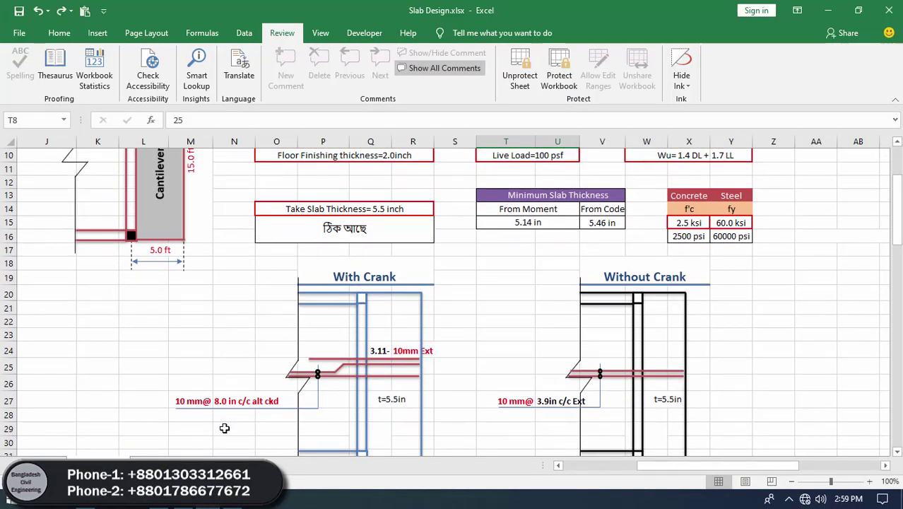
click(180, 400)
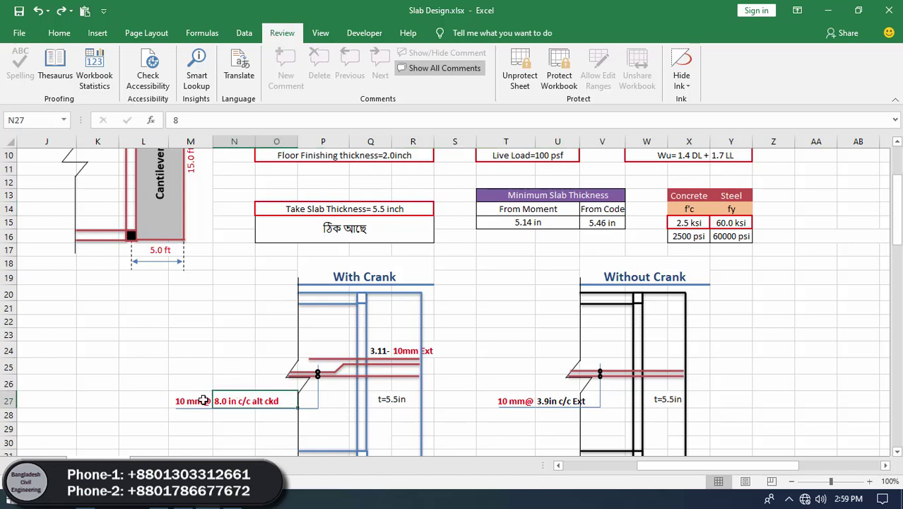
click(248, 396)
click(199, 401)
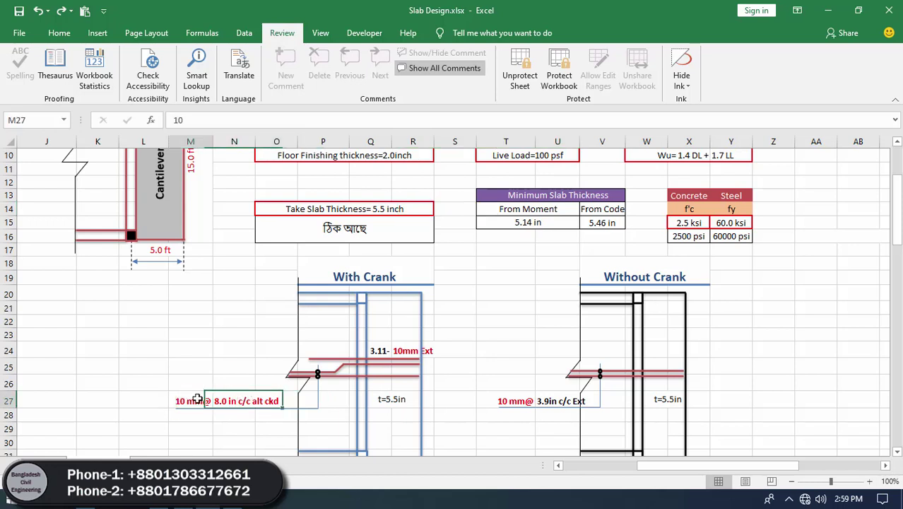
click(234, 401)
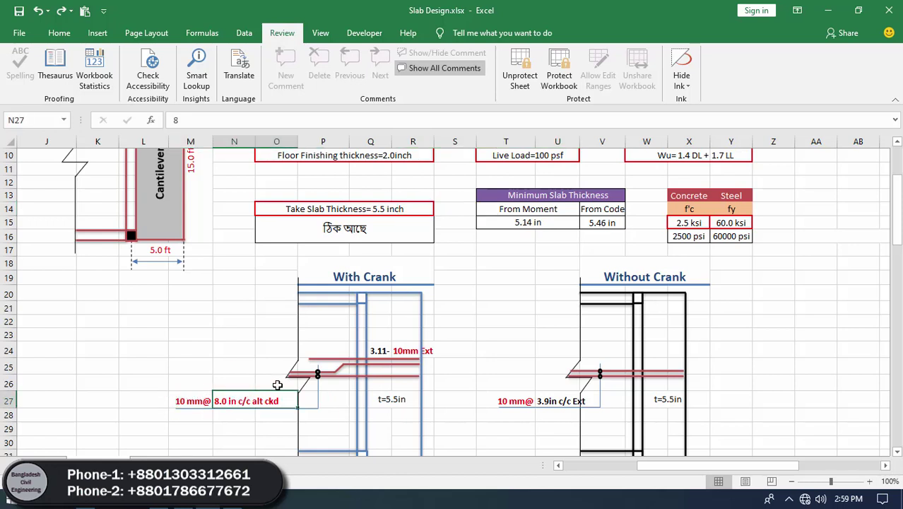
Set the extra top bar diameter in the With Crank detail to 12 mm and check the required bar count
click(381, 351)
click(406, 351)
scroll(417, 339, down, 1)
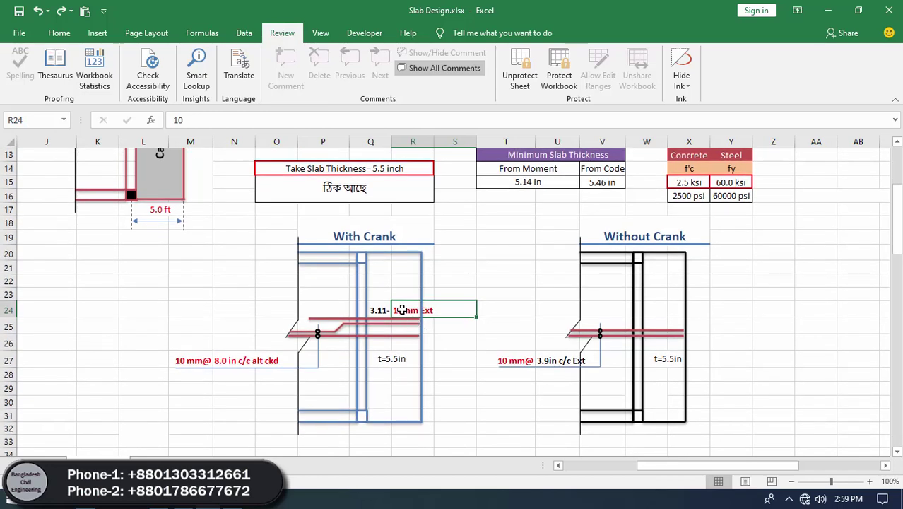
text(12)
key(Tab)
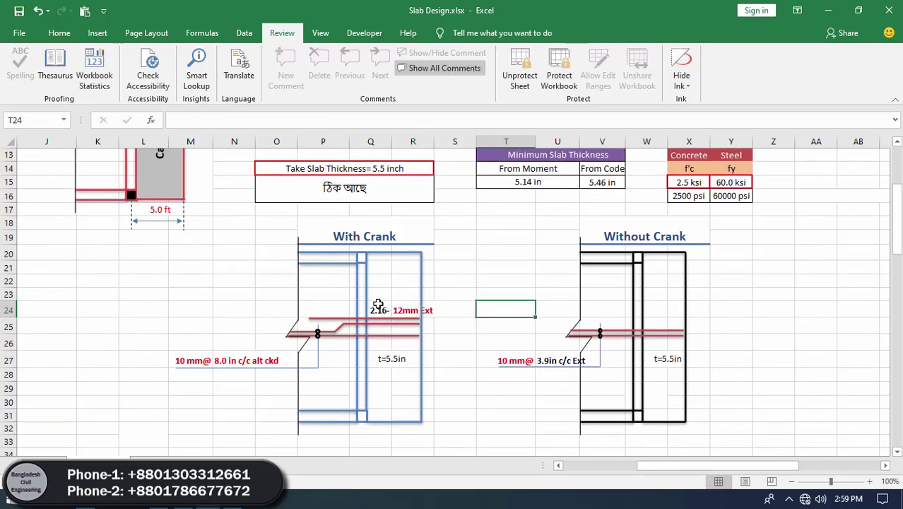
click(373, 310)
click(416, 313)
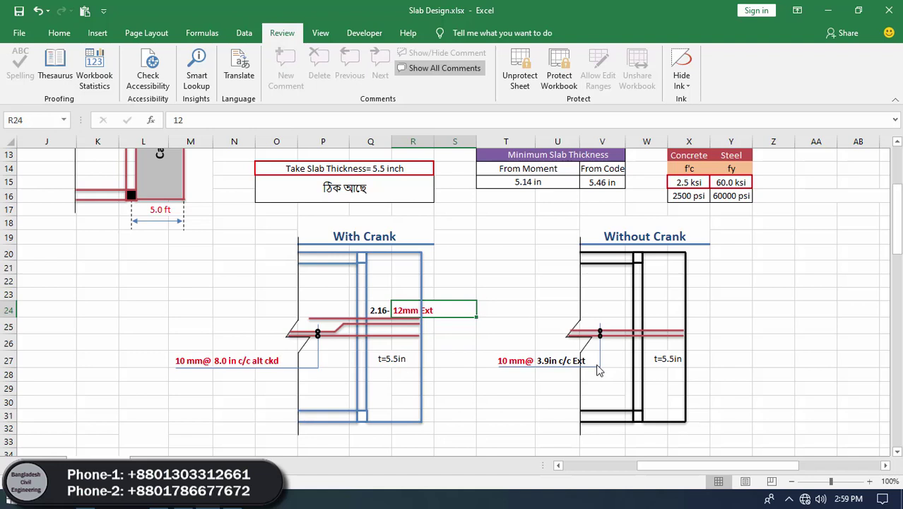
Set the main bar diameter in the Without Crank detail to 12 mm
click(506, 360)
click(525, 324)
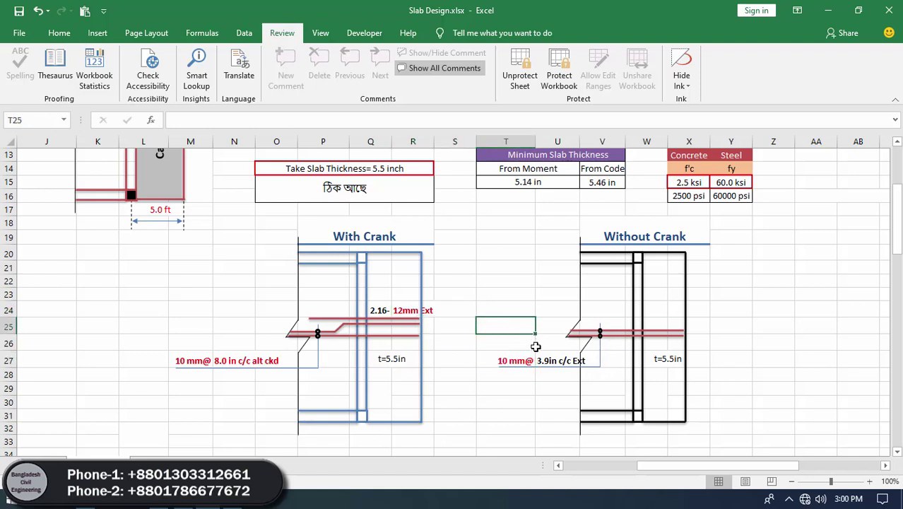
click(520, 357)
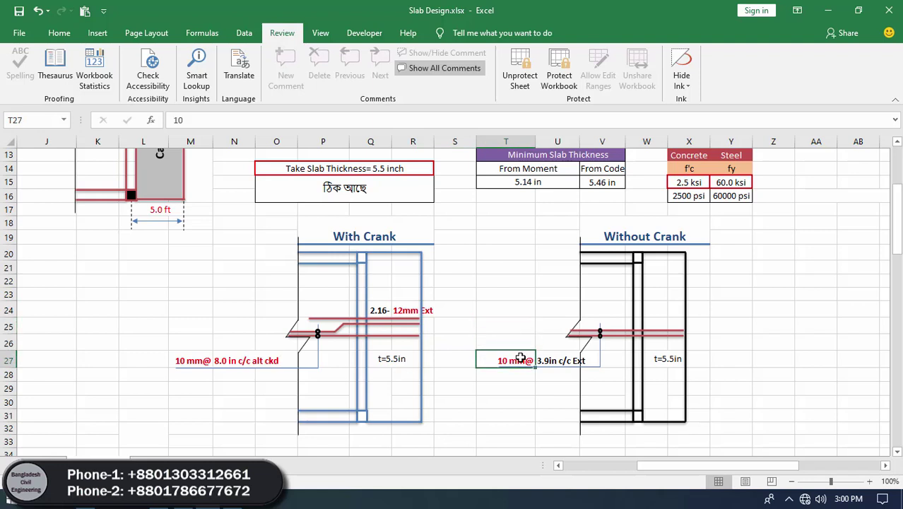
click(506, 327)
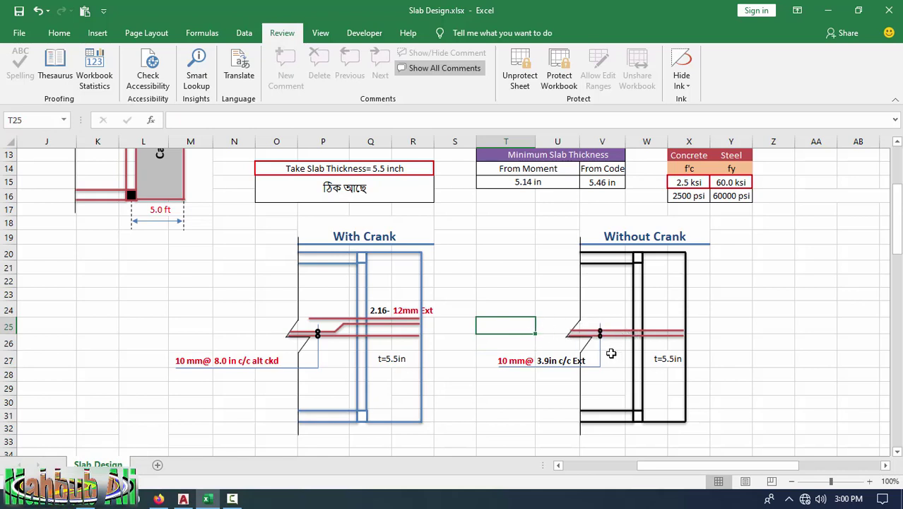
click(524, 363)
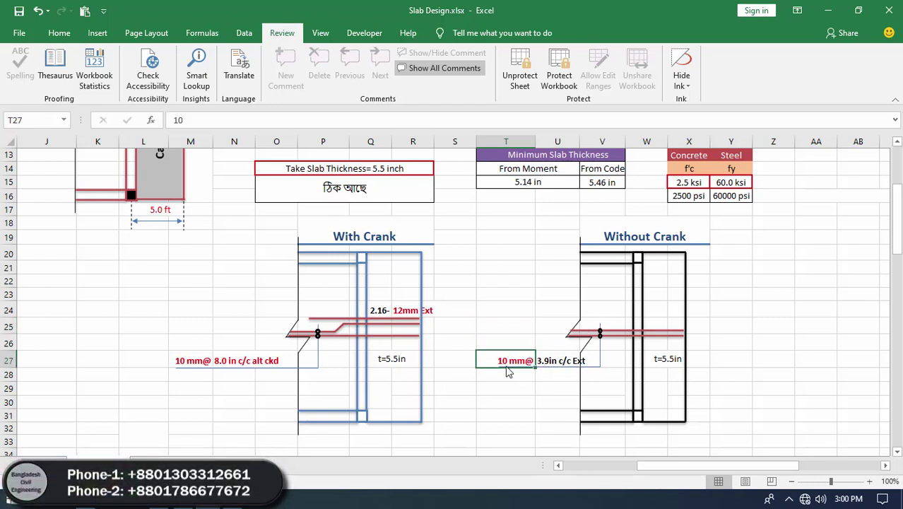
text(12)
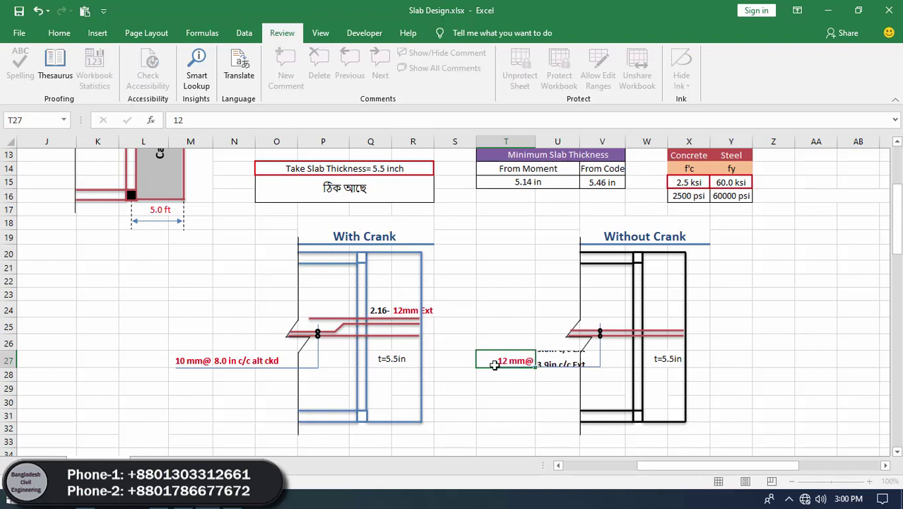
key(Tab)
click(550, 373)
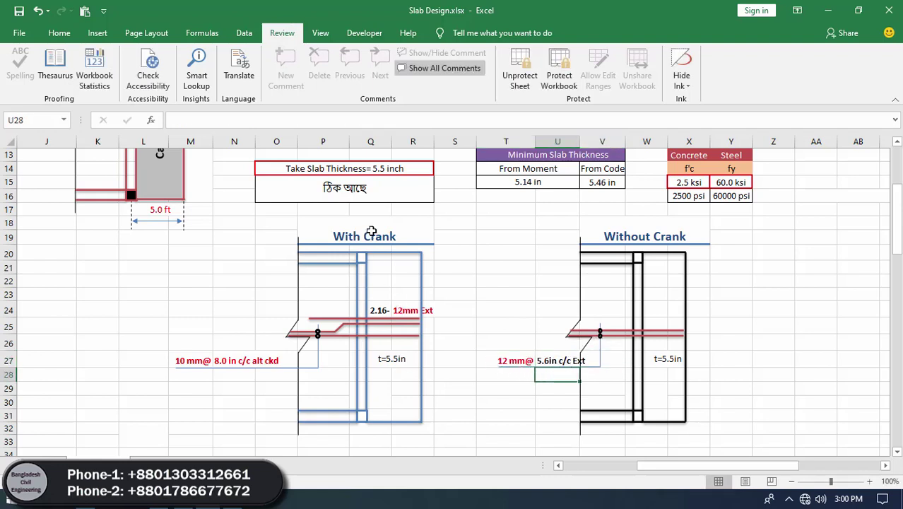
Try a steel strength fy of 50 ksi and undo the change
click(716, 184)
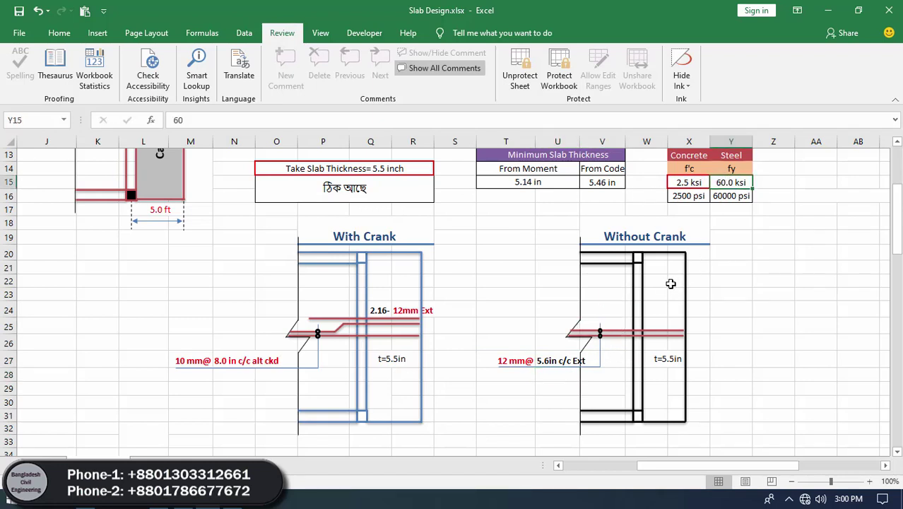
text(50)
key(Return)
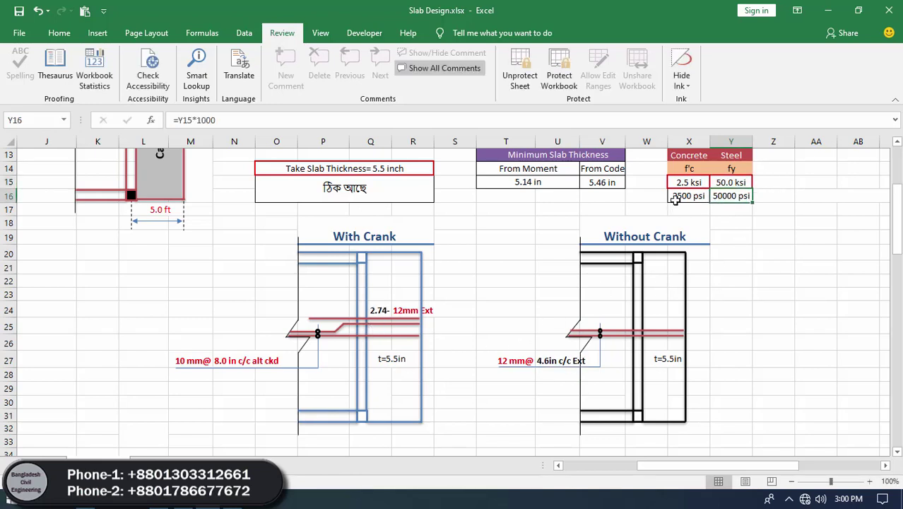
click(39, 12)
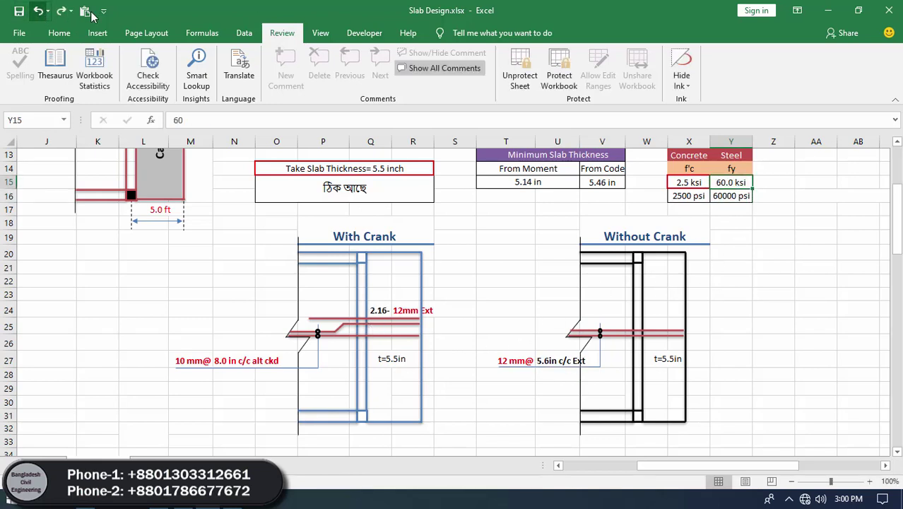
click(719, 235)
Set the concrete strength f'c to 3 ksi
click(695, 183)
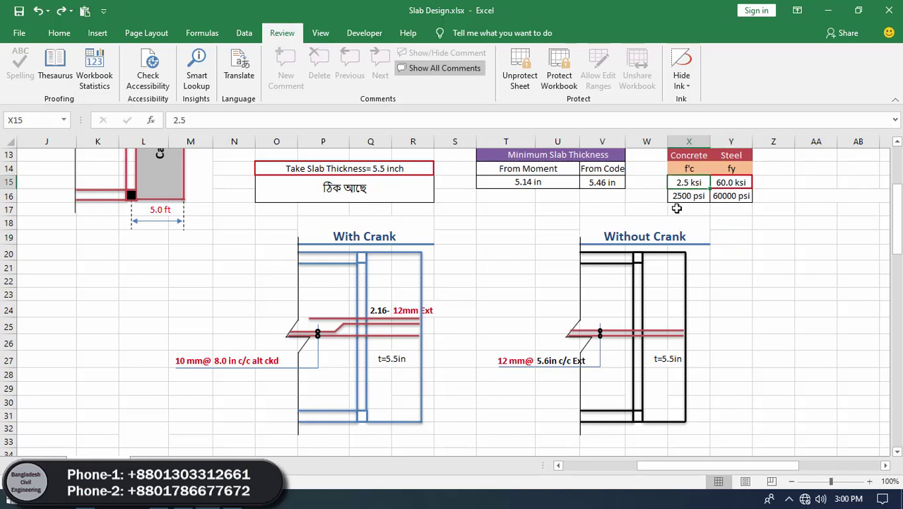
text(3)
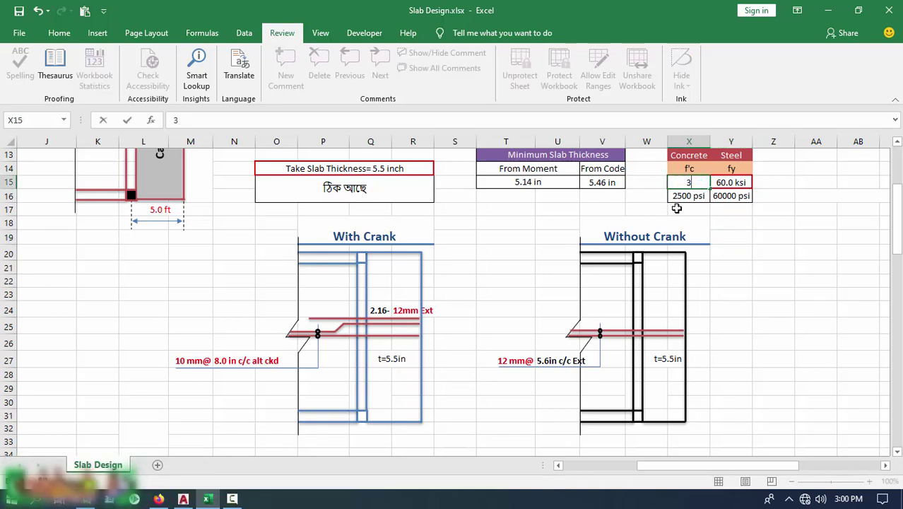
key(Return)
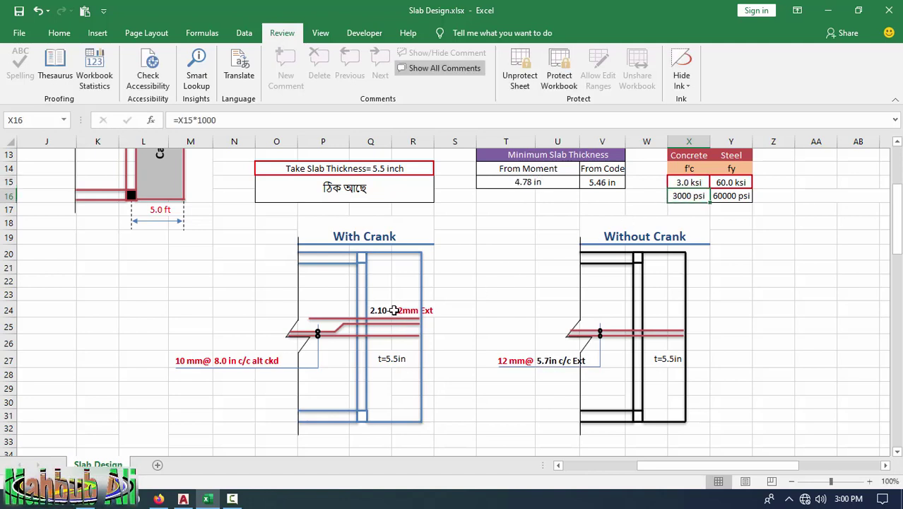
Restore the concrete strength f'c to 2.5 ksi
click(684, 183)
key(BackSpace)
text(2.5)
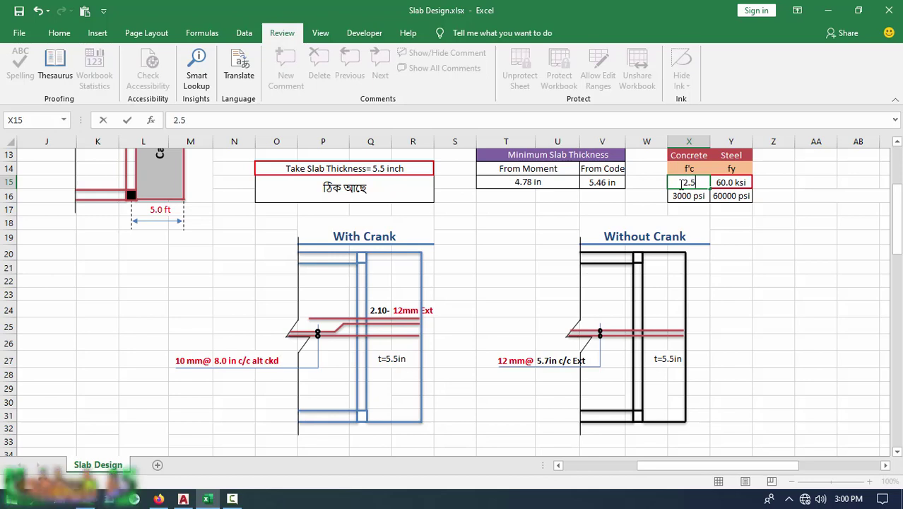
key(Tab)
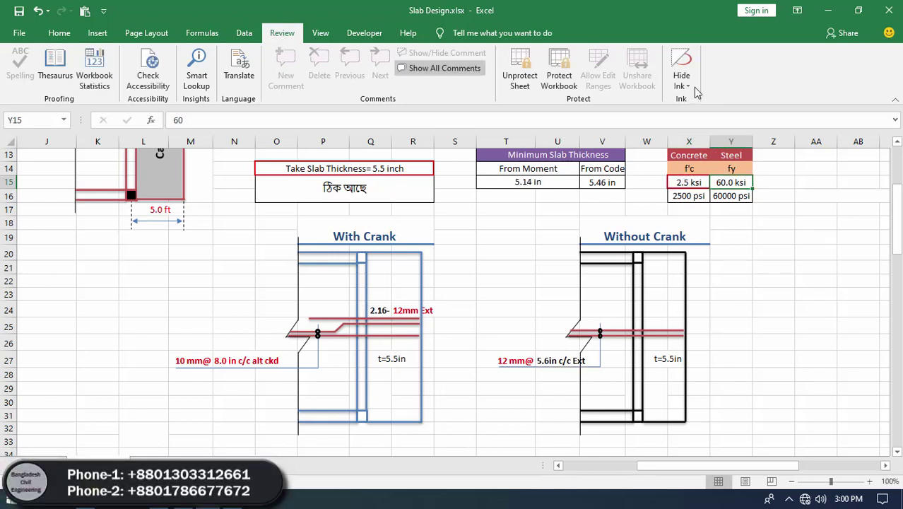
Try a cantilever span of 8 ft, check the minimum slab thicknesses from moment and code, and undo the span change
scroll(313, 374, up, 1)
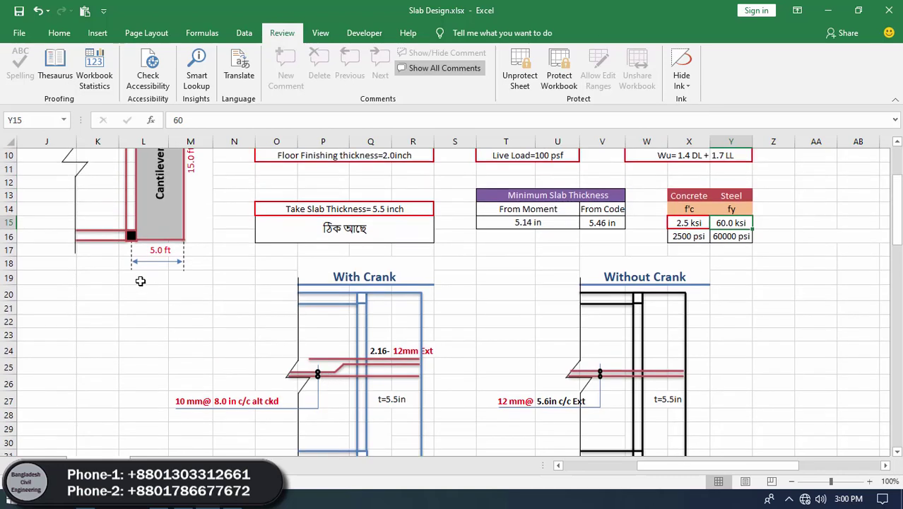
click(162, 249)
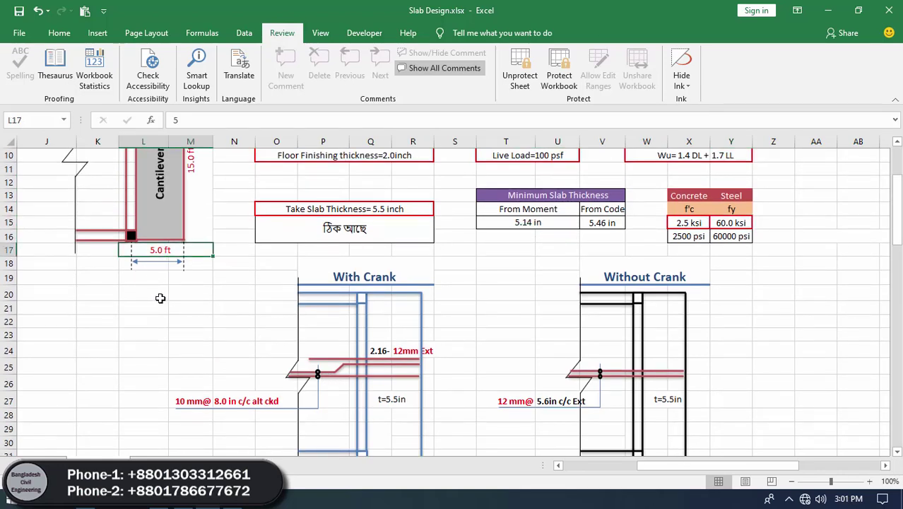
text(8)
key(Tab)
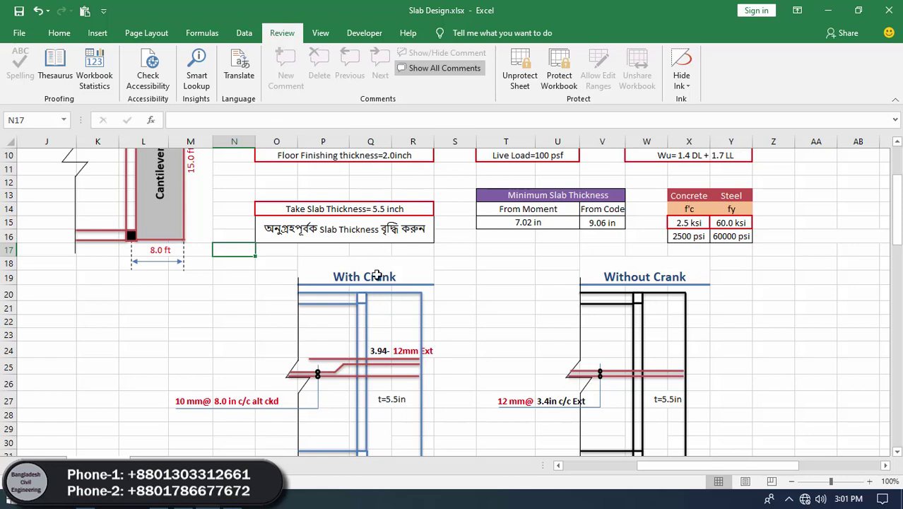
click(537, 225)
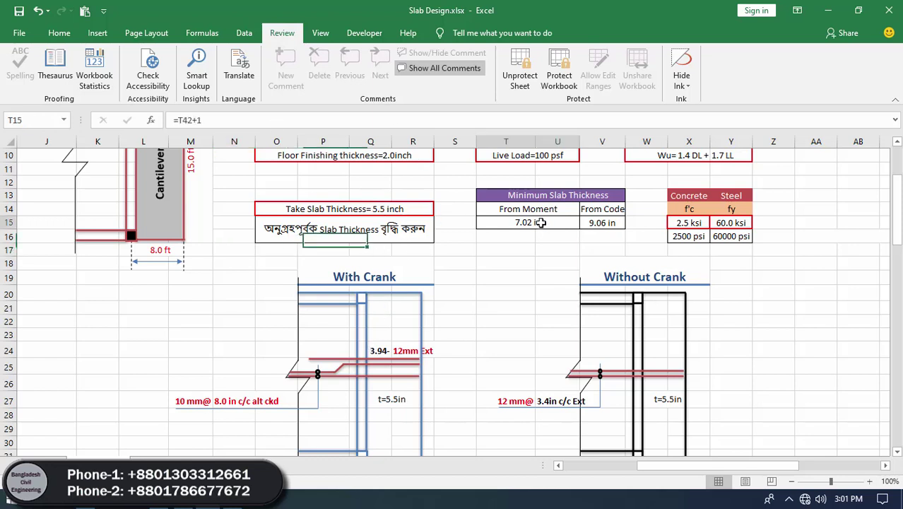
click(600, 224)
click(582, 248)
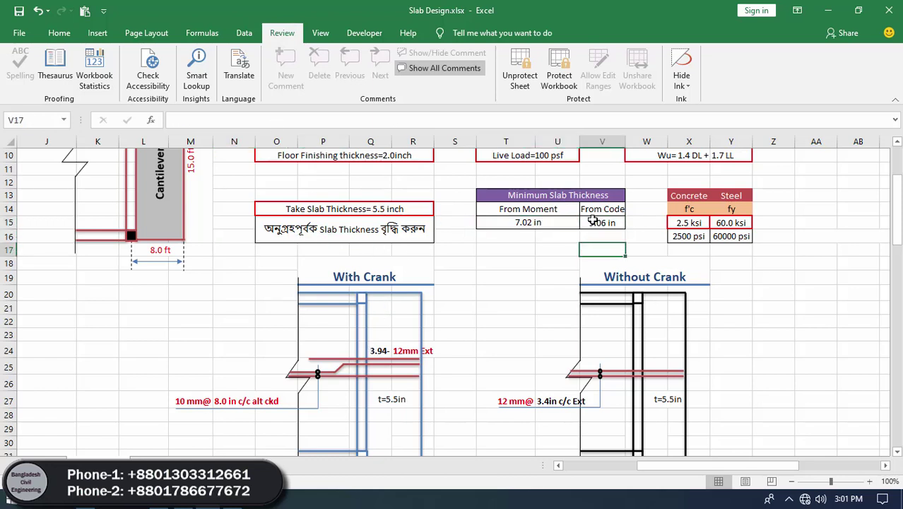
click(38, 11)
Try a 10 mm extra bar diameter with the main bars at 8 in spacing in the With Crank detail
scroll(427, 347, down, 2)
click(234, 319)
scroll(234, 319, up, 1)
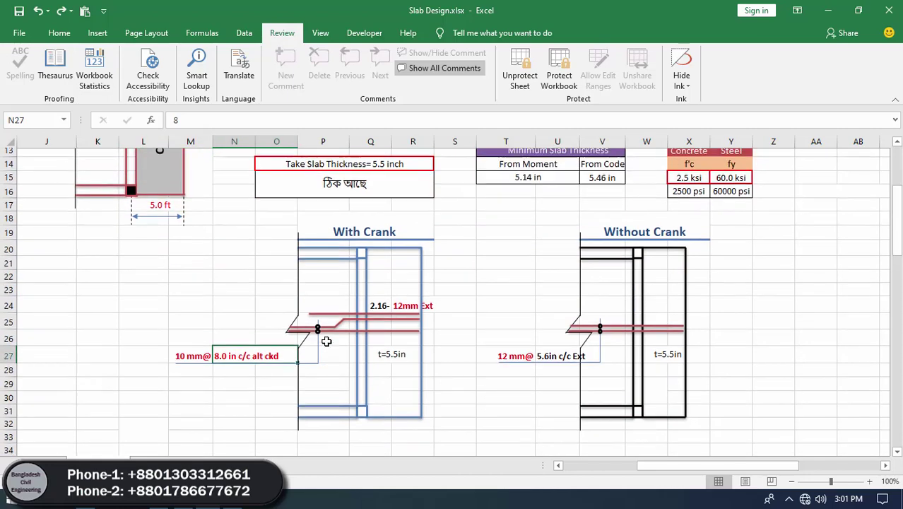
click(272, 290)
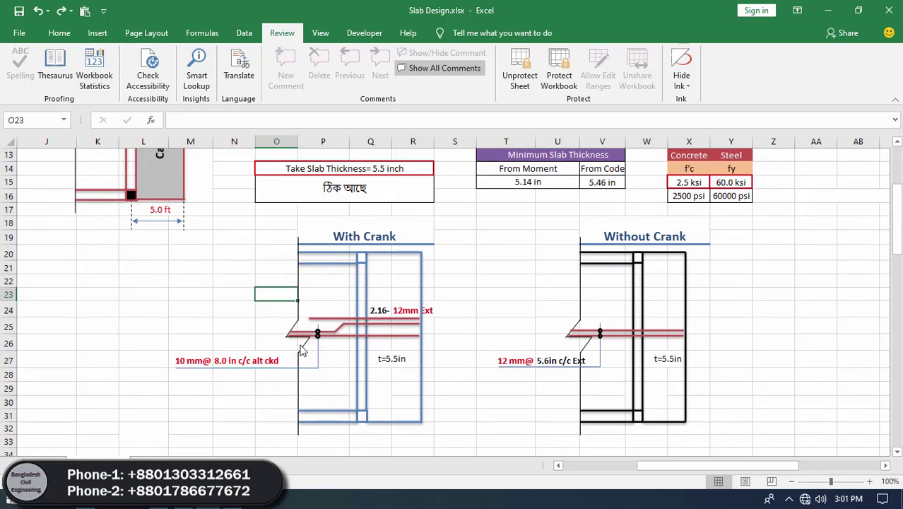
double_click(246, 362)
key(Return)
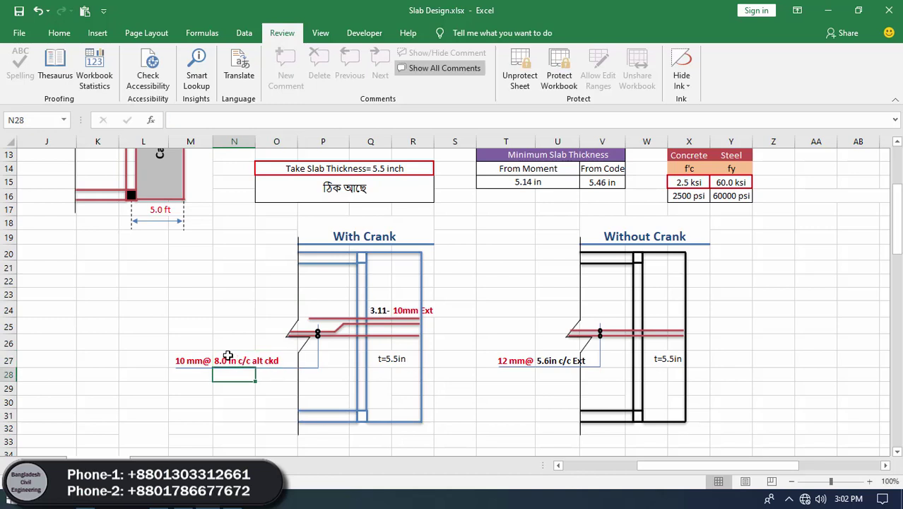
Set the spacing of the alternately cranked 10 mm bars in the With Crank detail to 7 in
click(253, 359)
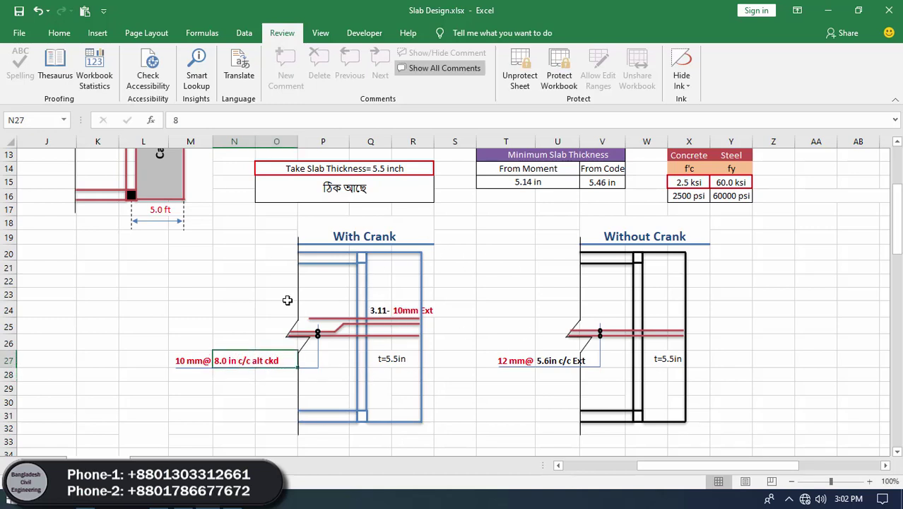
text(7)
key(Return)
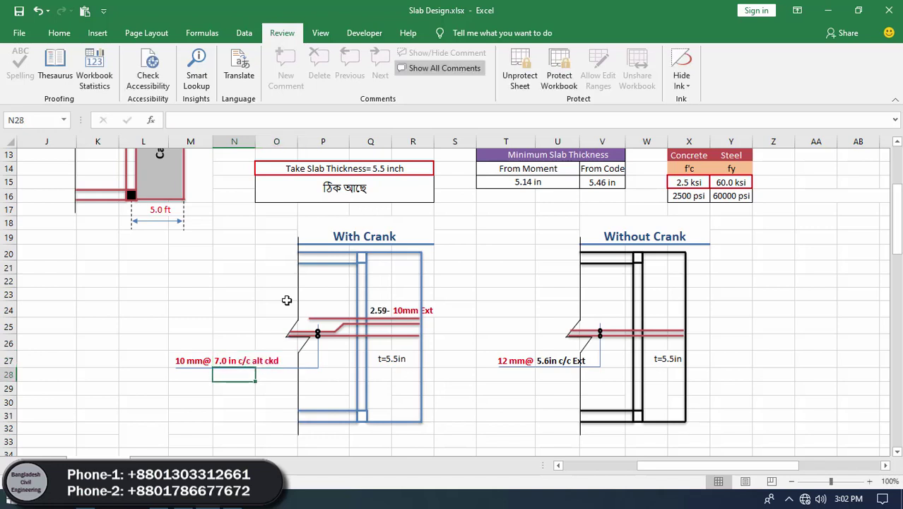
Set the extra bar diameter in the With Crank detail to 12 mm
click(410, 309)
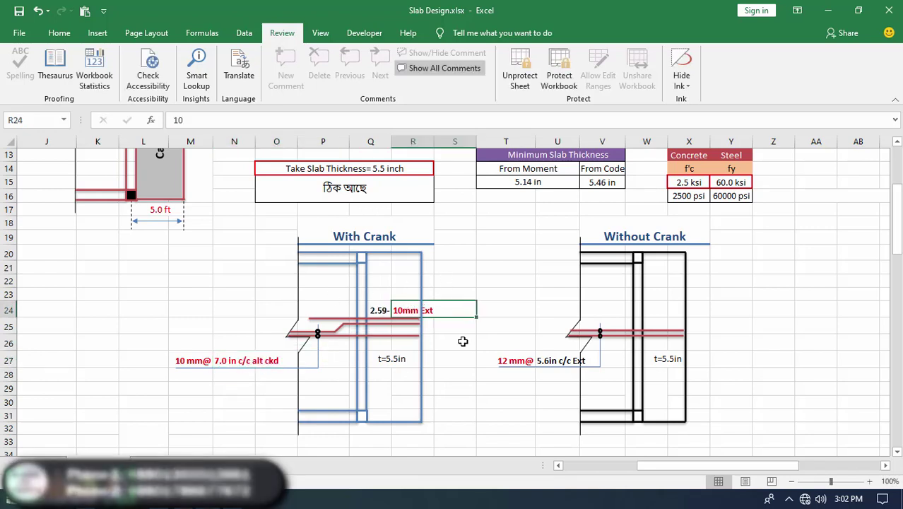
key(F2)
key(BackSpace)
text(2)
key(Tab)
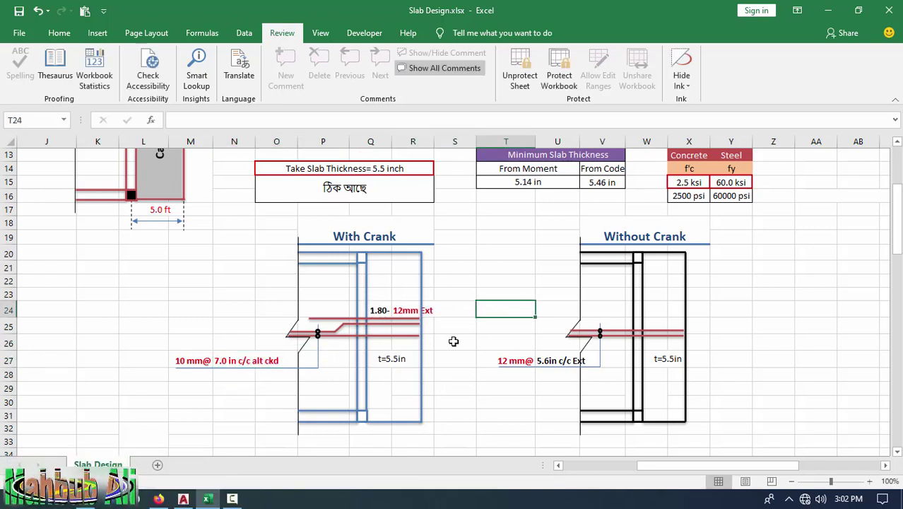
Review the bar diameter, slab thickness and bar spacing formula in the Without Crank detail
click(512, 359)
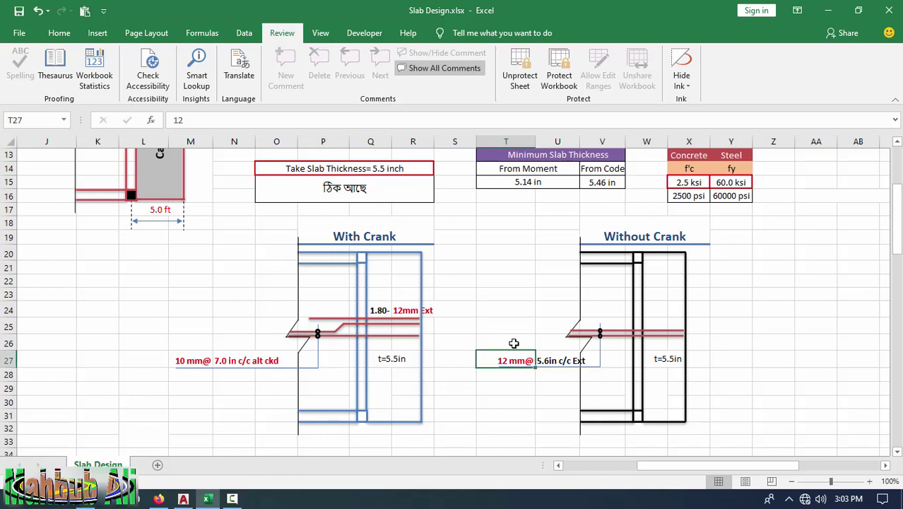
click(664, 356)
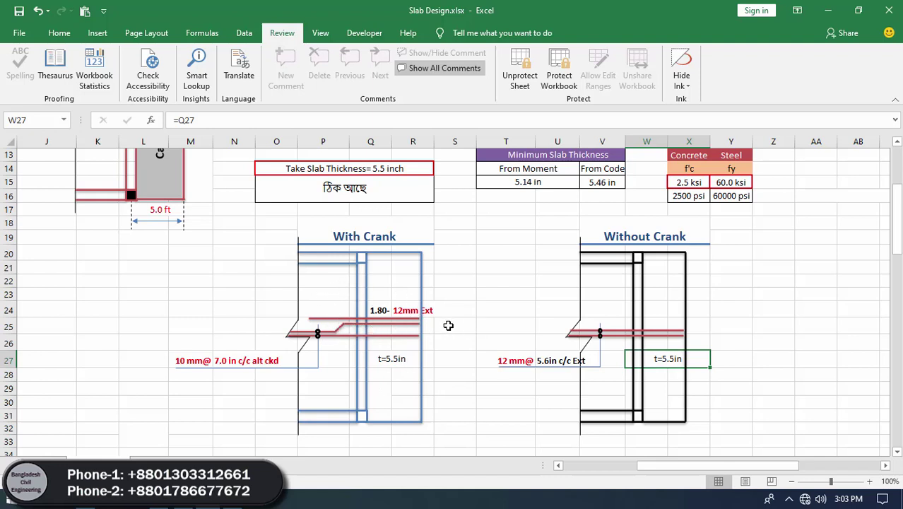
click(610, 358)
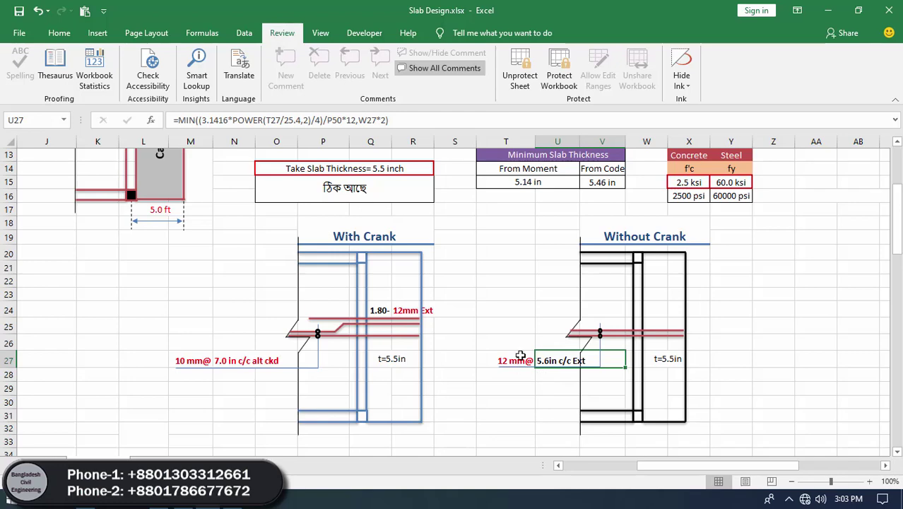
scroll(538, 318, up, 3)
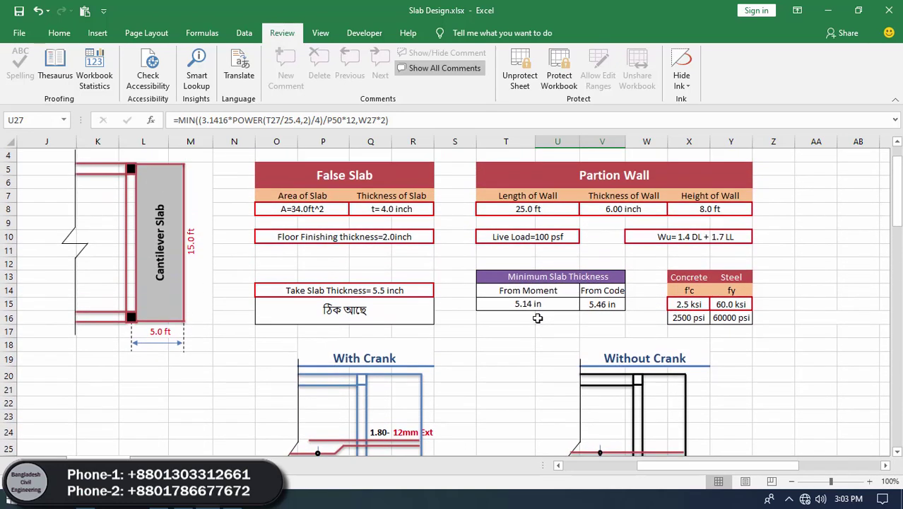